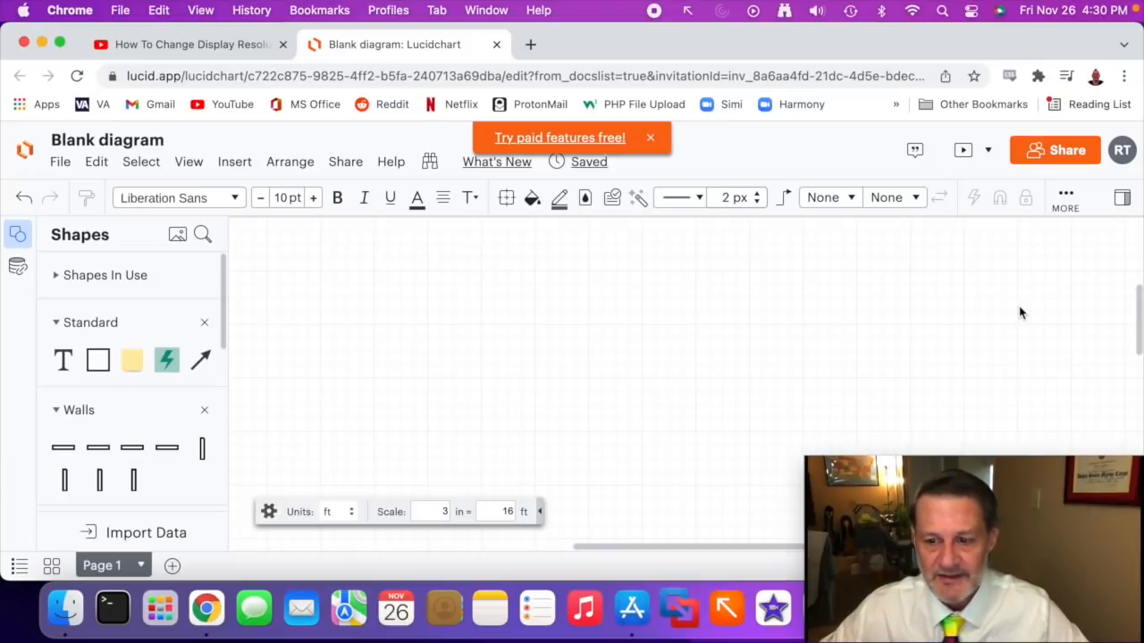
- Switch to System Preferences and set the scaled display resolution to 3200 × 1800
key(super+Tab)
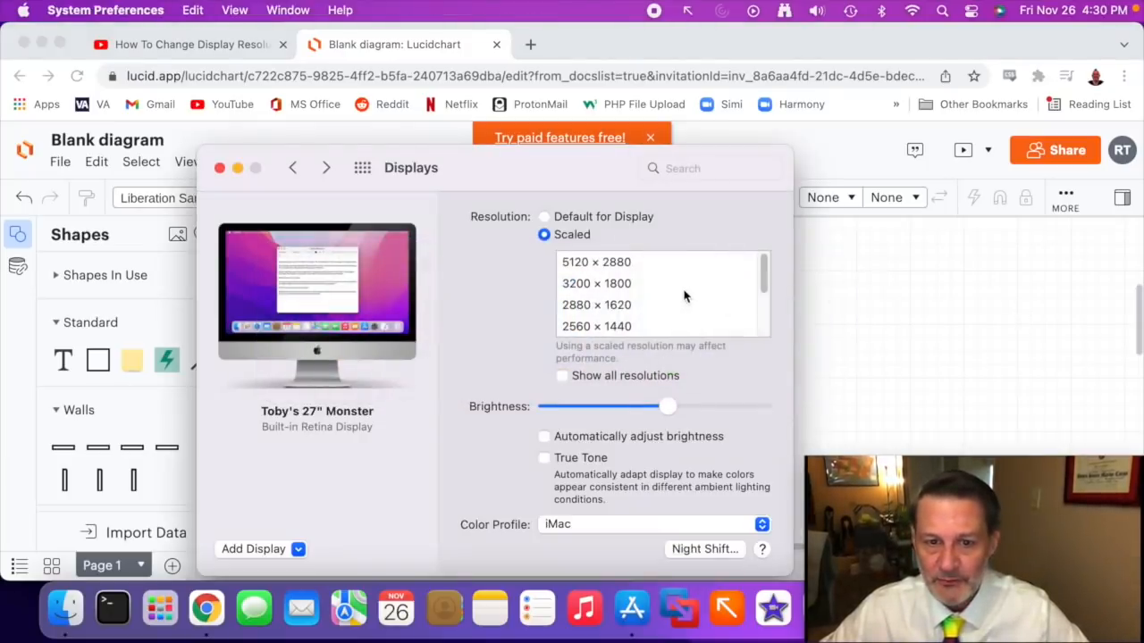
click(658, 286)
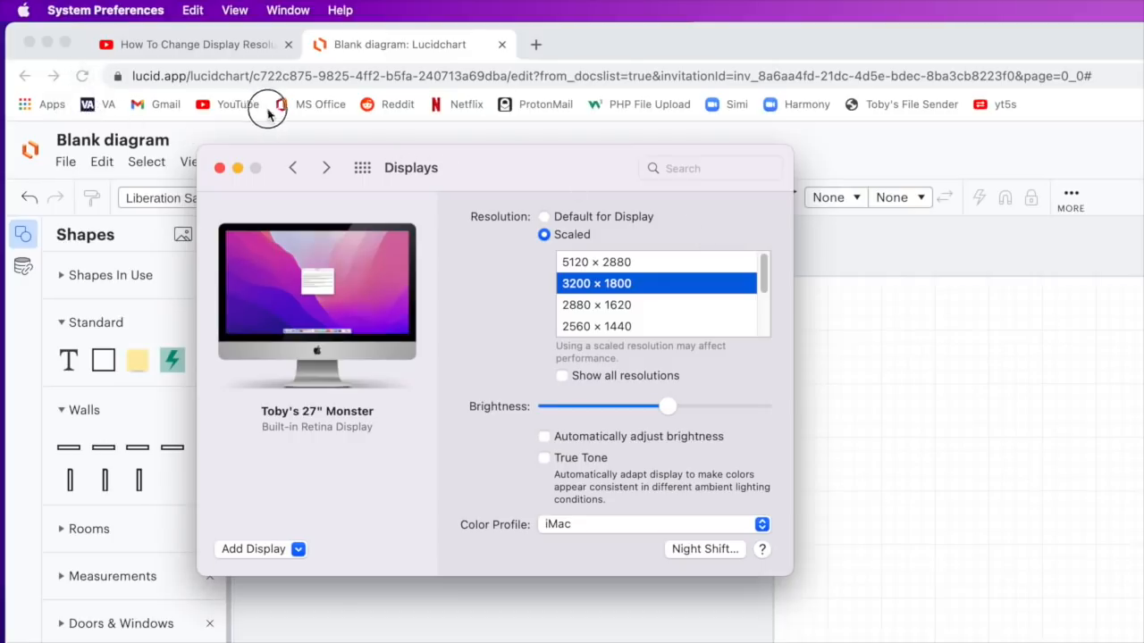
mouse_move(174, 125)
mouse_down()
mouse_move(170, 109)
mouse_move(75, 98)
mouse_move(456, 86)
mouse_move(880, 105)
mouse_move(822, 46)
mouse_move(518, 60)
mouse_up()
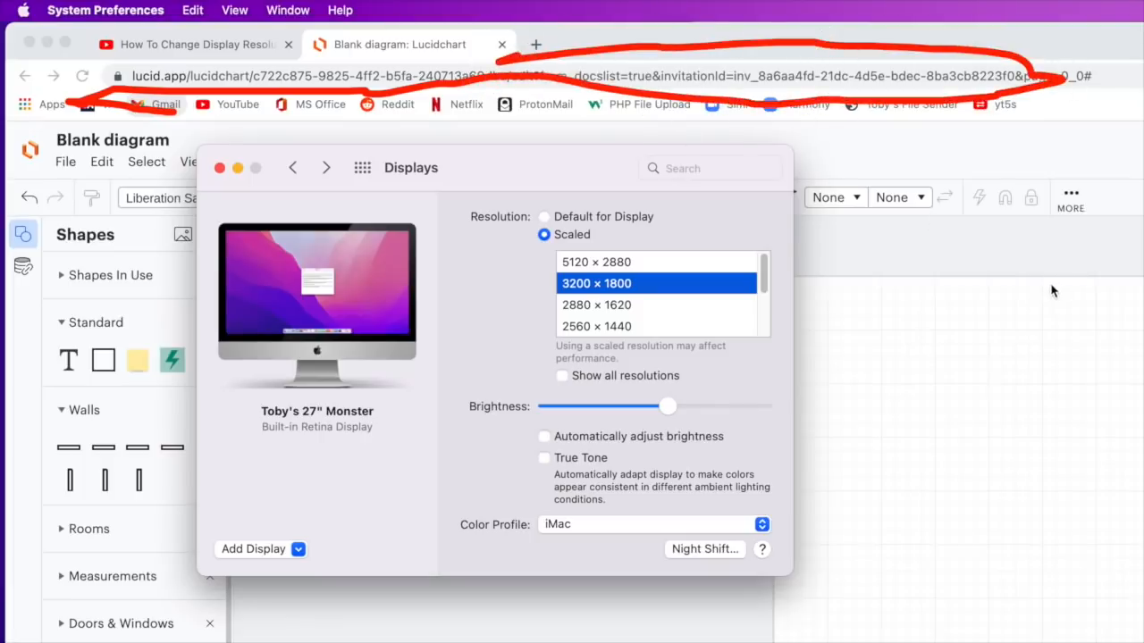
click(934, 408)
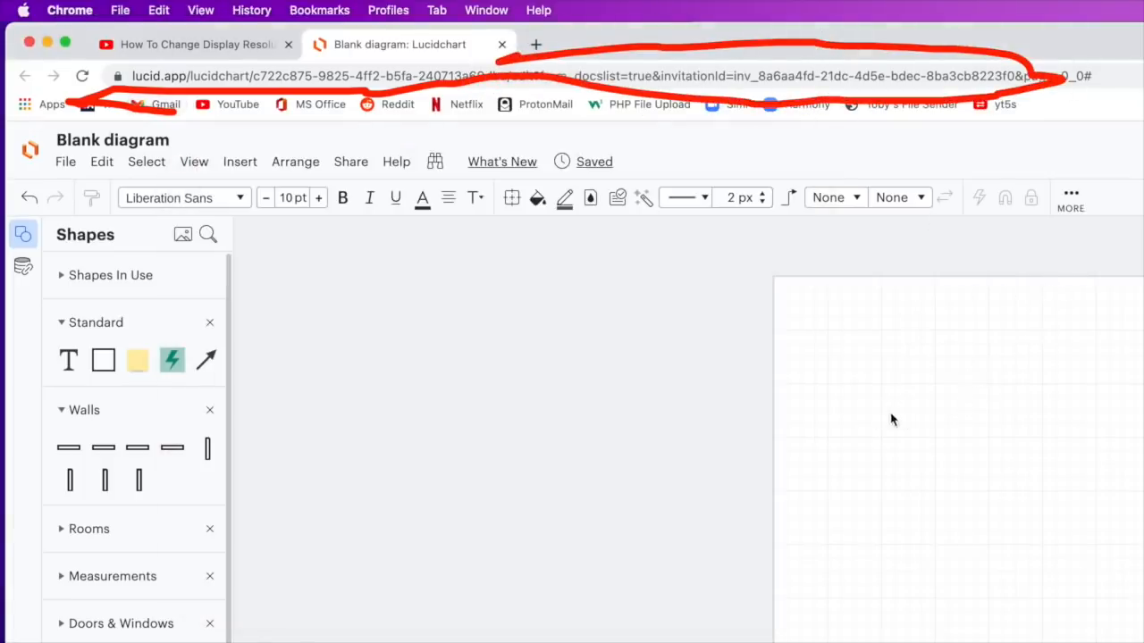
- Set the scaled display resolution to 1280 × 720 and close the Displays preferences
key(super+Tab)
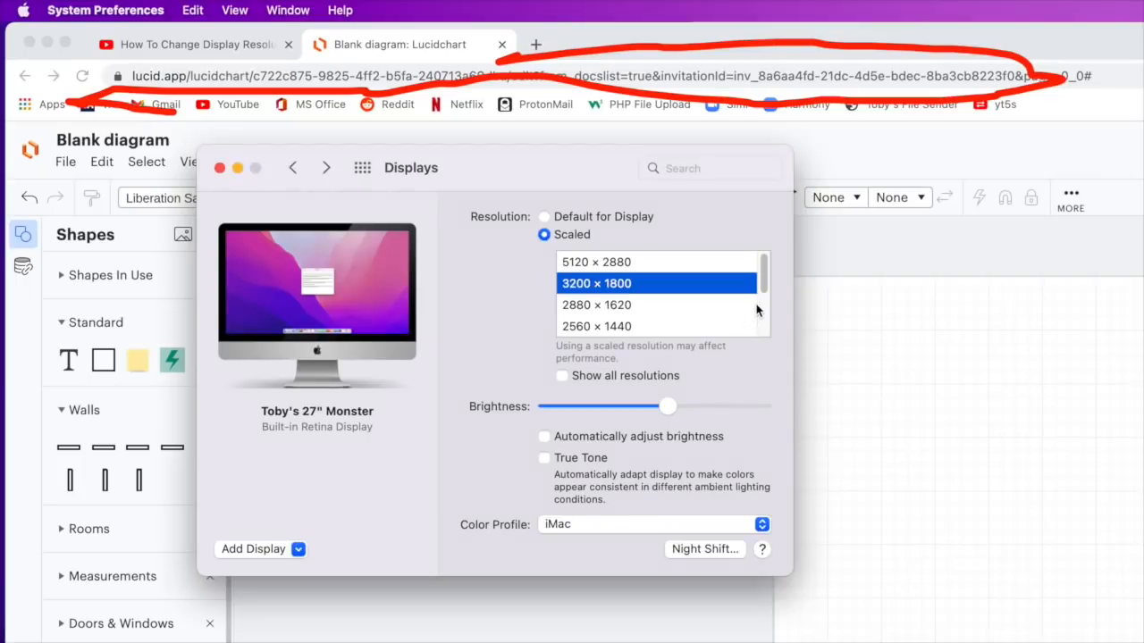
mouse_move(759, 297)
mouse_down()
mouse_move(759, 286)
mouse_move(761, 320)
mouse_up()
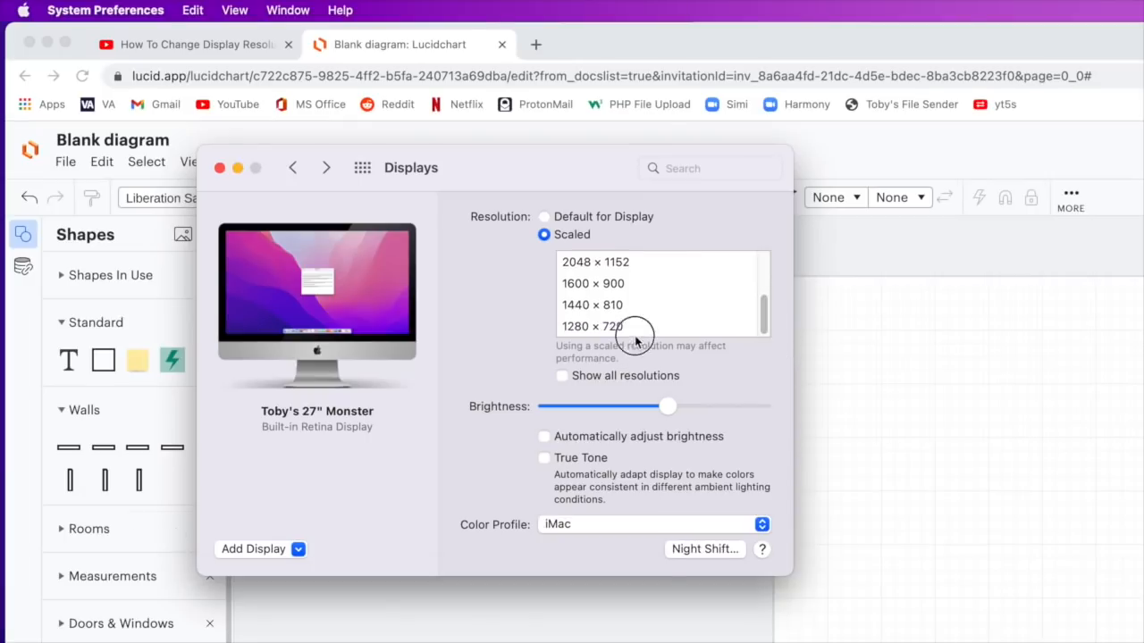
click(635, 335)
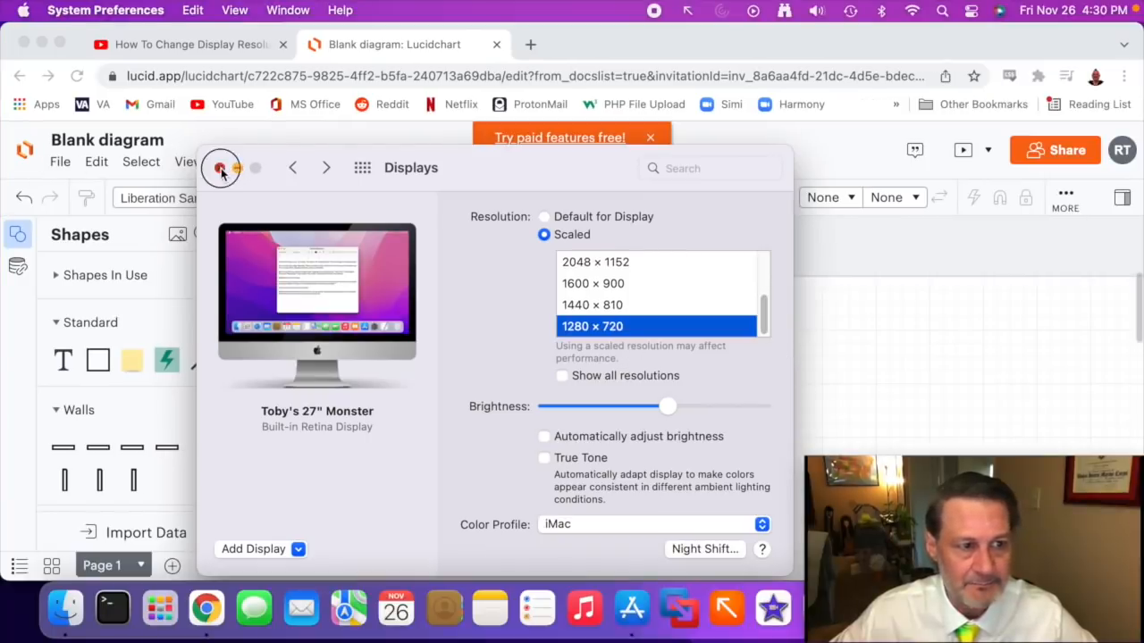
click(220, 168)
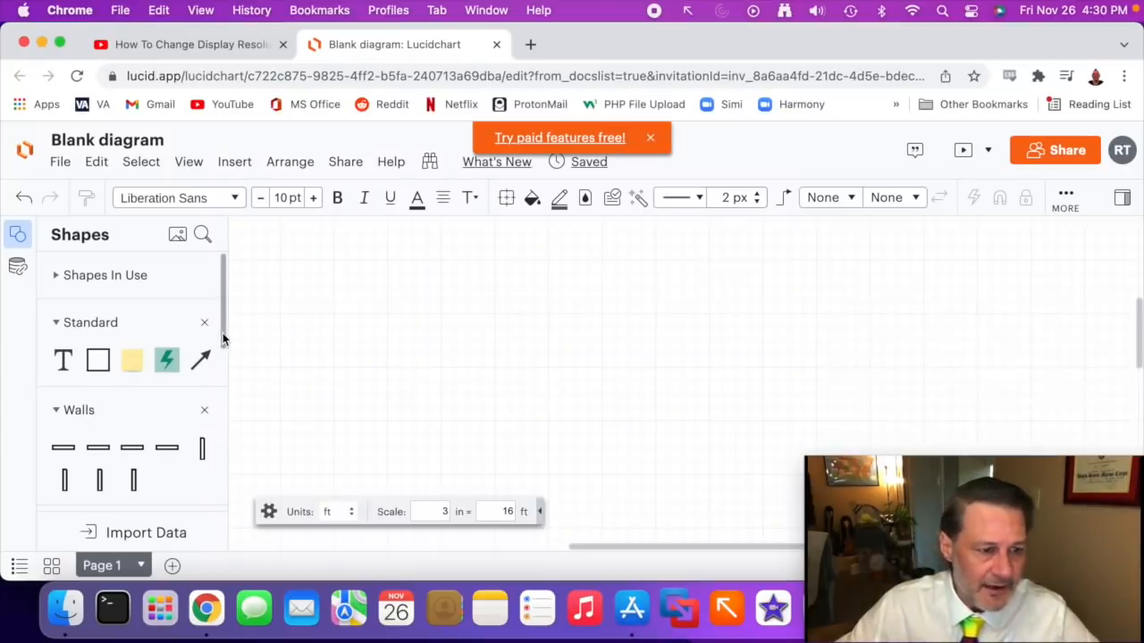
- Look through the available floor plan shape libraries, including the contents of Rooms and Measurements
drag(222, 338, 226, 373)
click(151, 423)
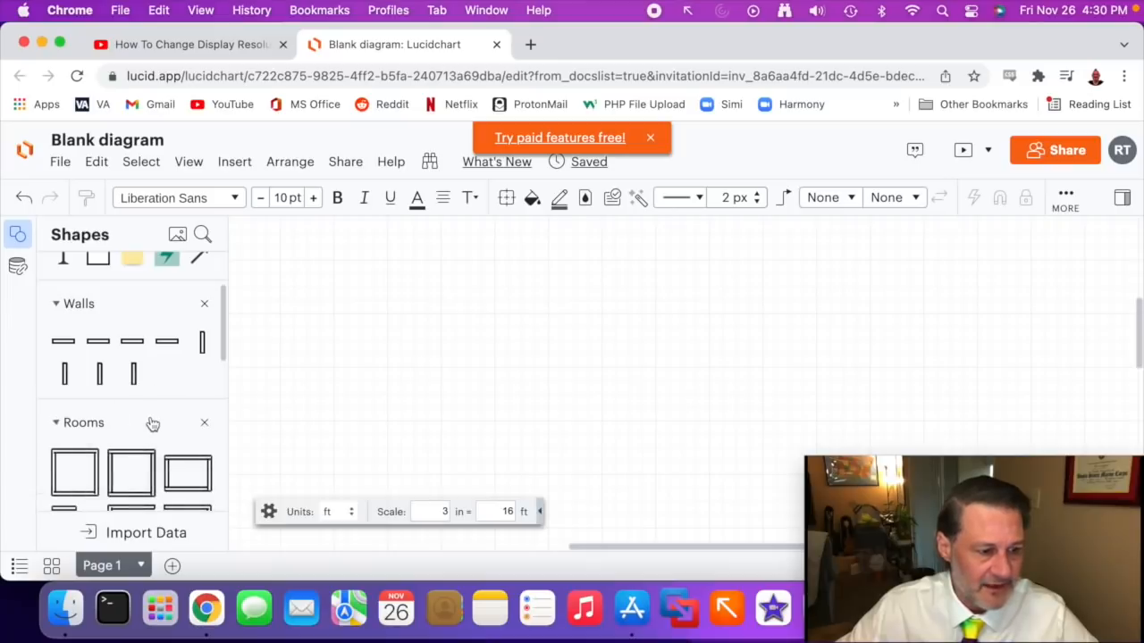
click(151, 423)
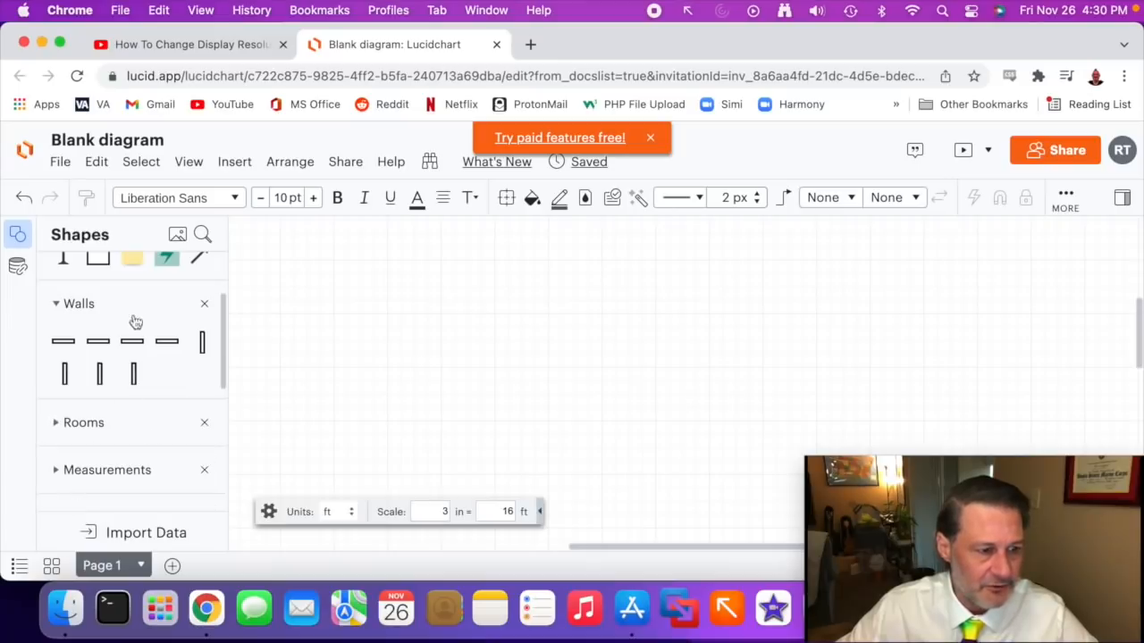
click(105, 480)
click(105, 481)
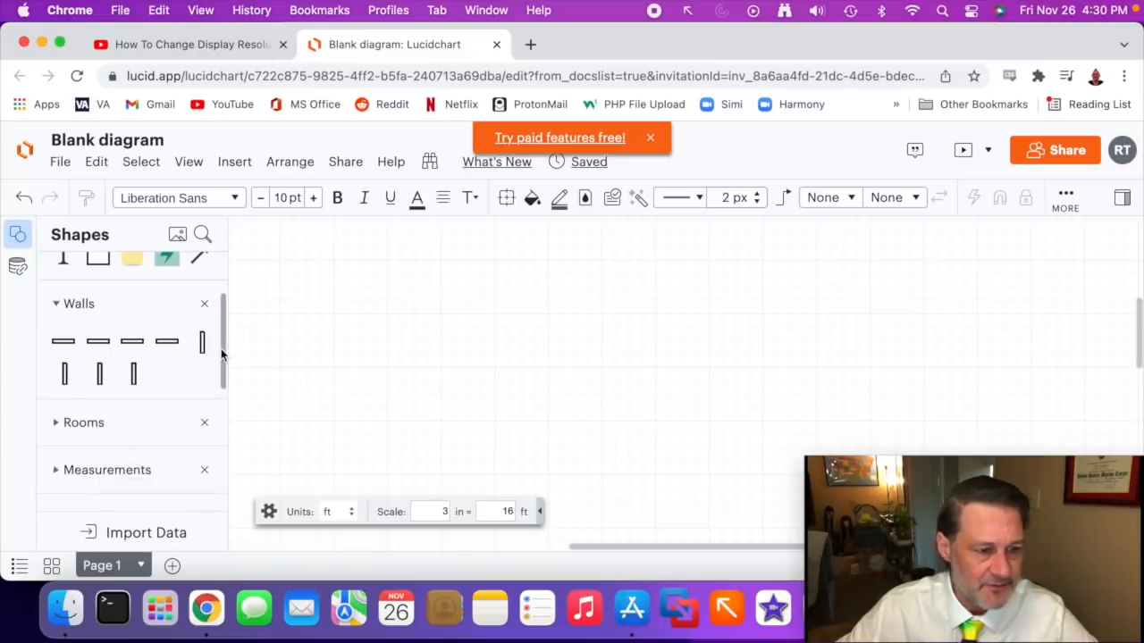
drag(225, 352, 210, 439)
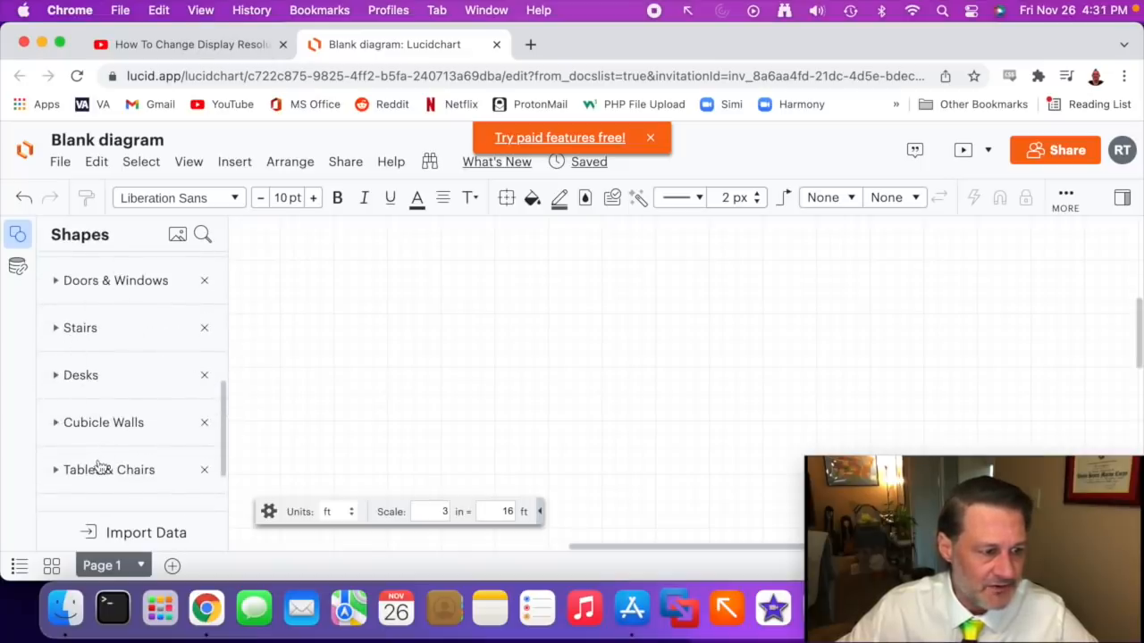
drag(225, 441, 246, 260)
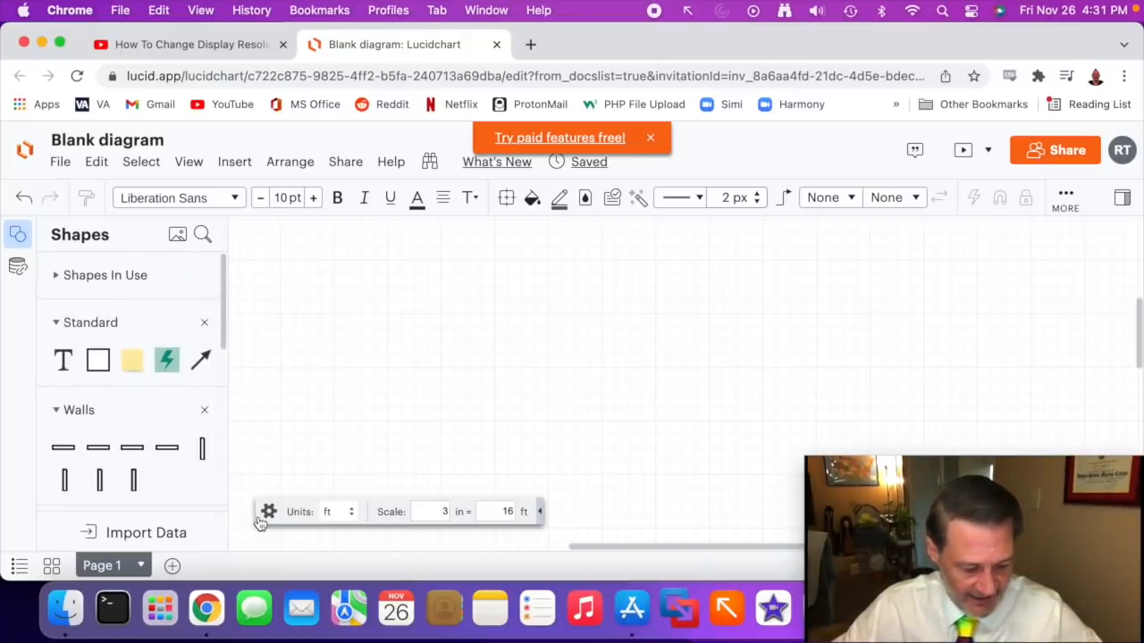
- Place a horizontal 25' wall on the canvas
drag(284, 293, 386, 487)
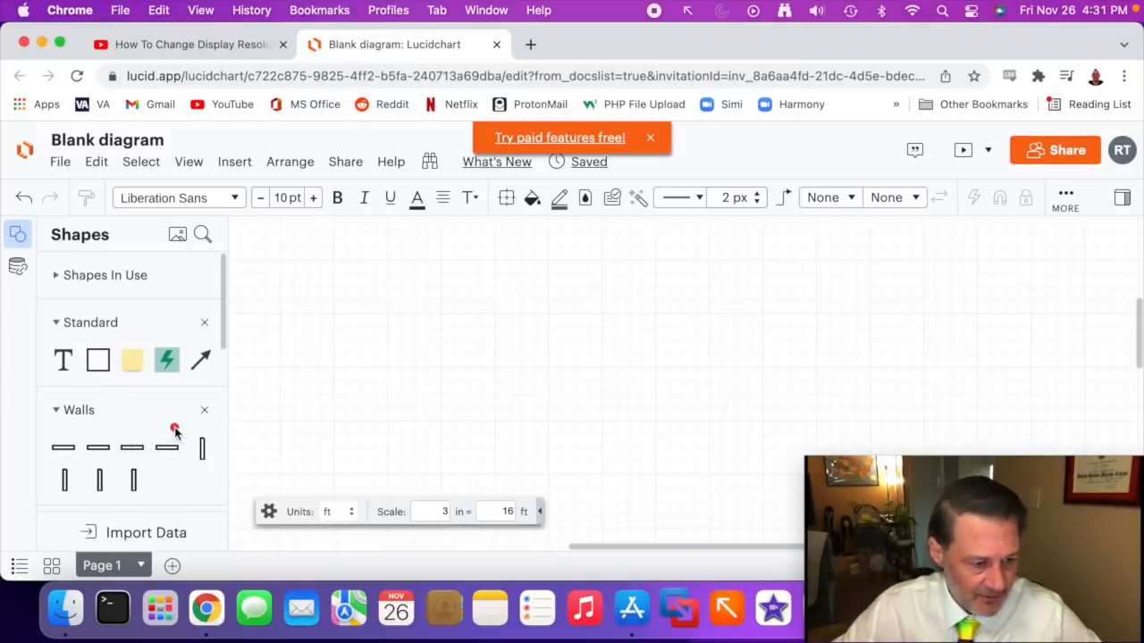
drag(175, 427, 173, 492)
drag(141, 371, 170, 436)
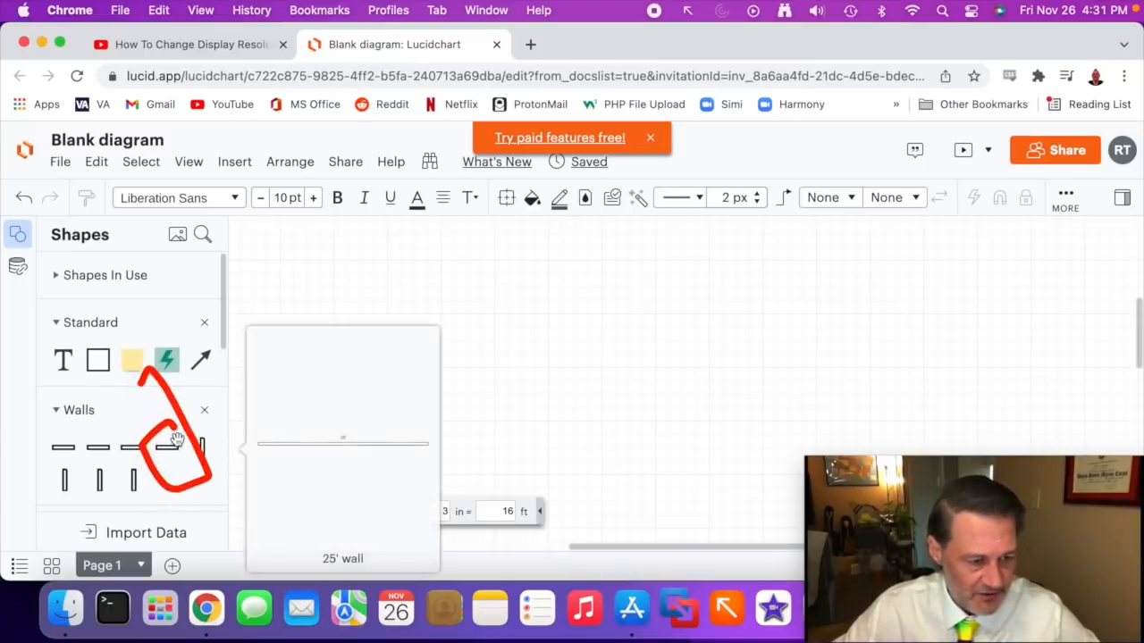
mouse_move(170, 445)
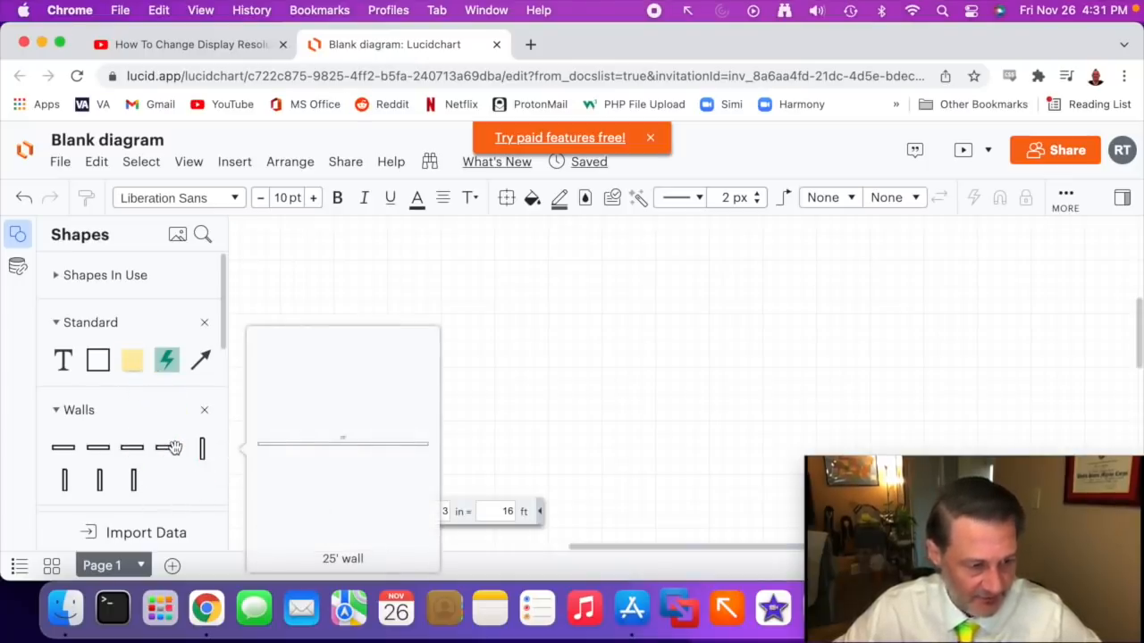
drag(170, 447, 602, 309)
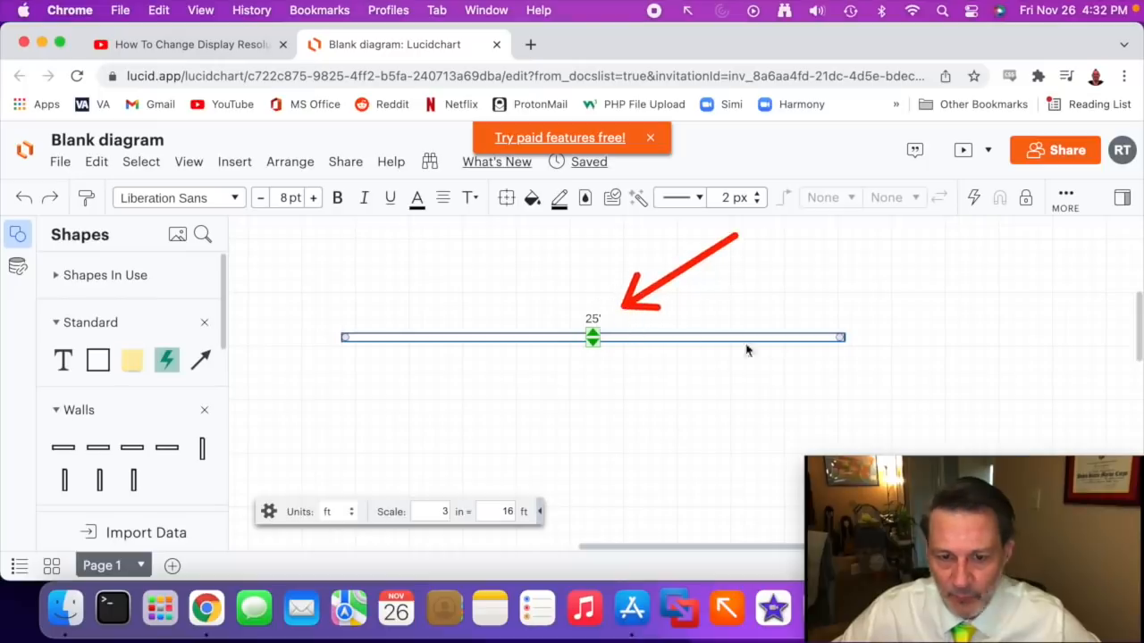
- Change the drawing units to metres and then back to feet
click(349, 512)
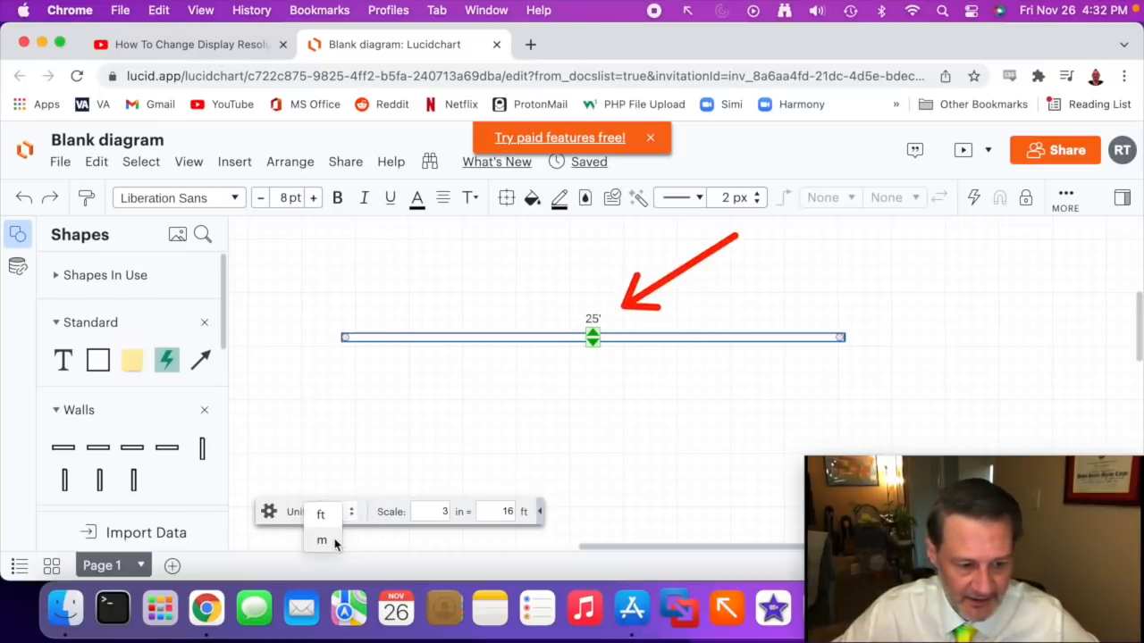
click(333, 542)
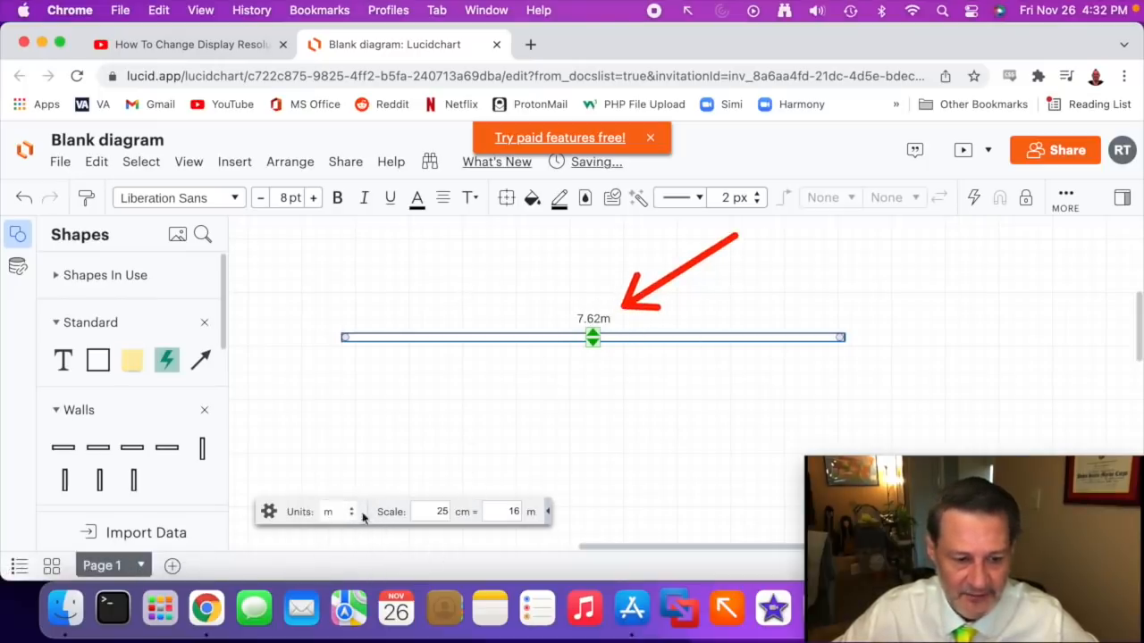
click(348, 515)
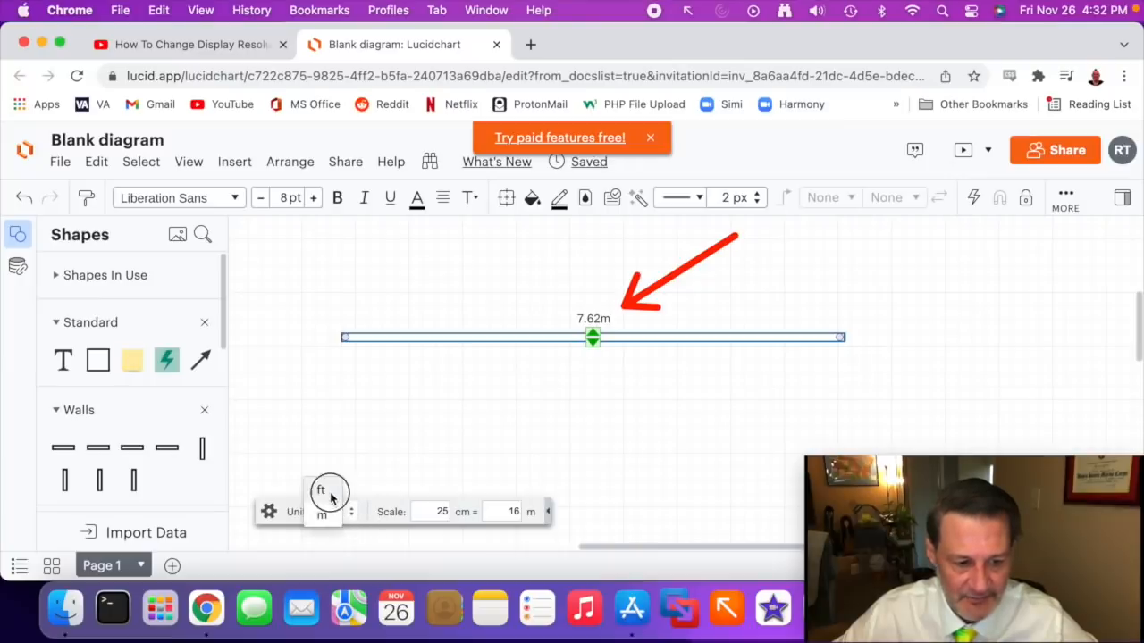
click(331, 494)
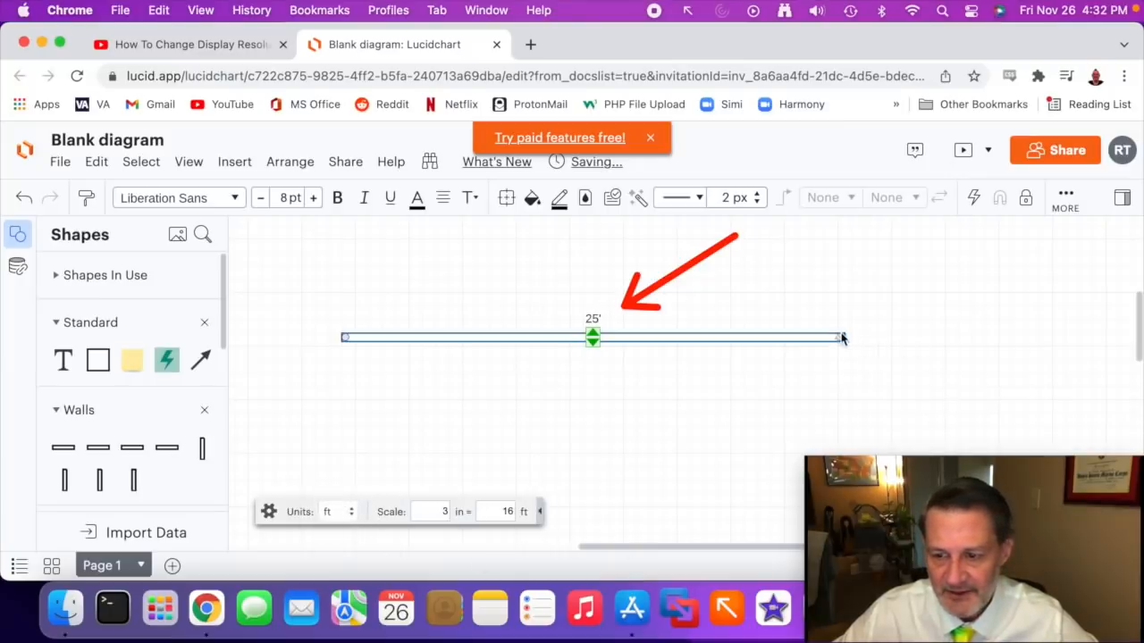
- Shorten the wall to 18'8" and remove it from the canvas
drag(842, 343, 714, 337)
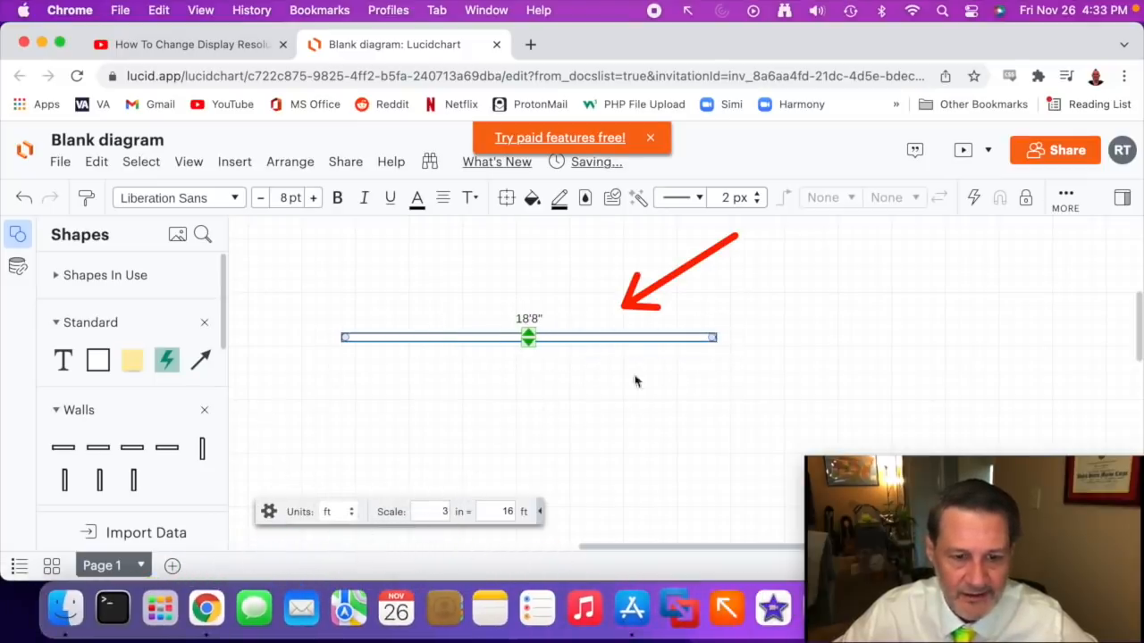
right_click(677, 340)
click(751, 319)
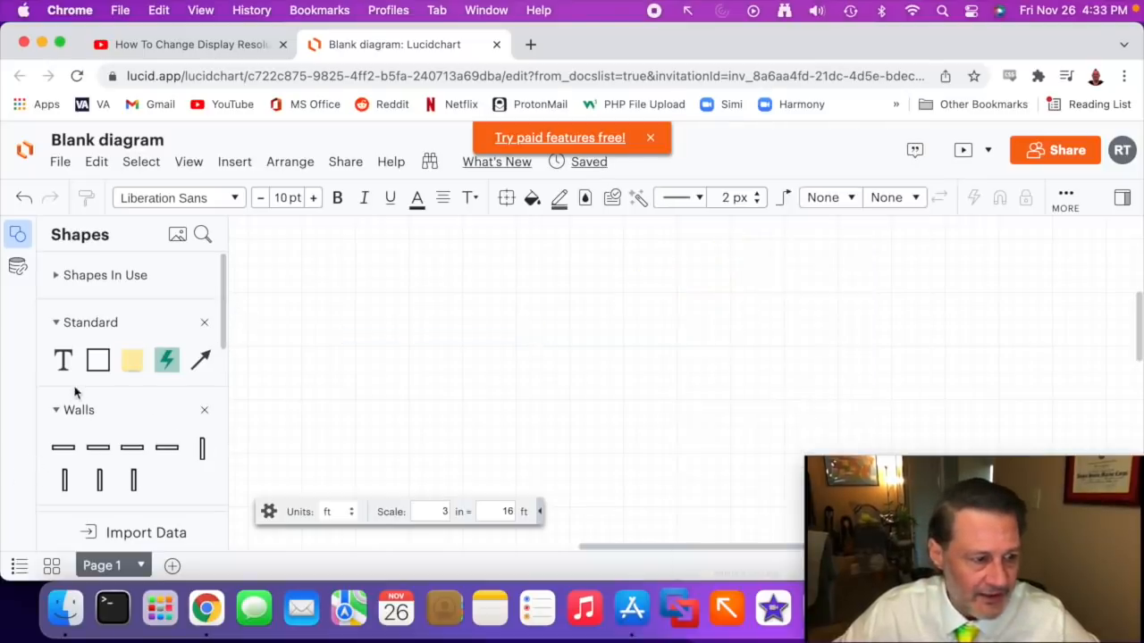
- Collapse the Walls library and add the Flowchart Shapes library to the document's shapes
click(57, 410)
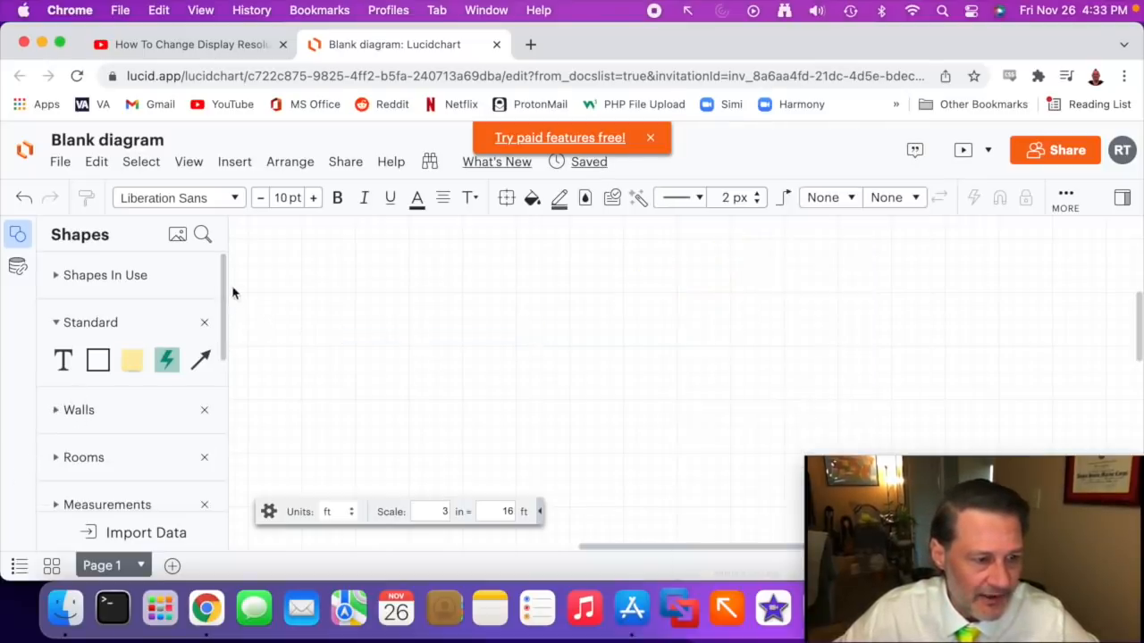
scroll(194, 416, down, 10)
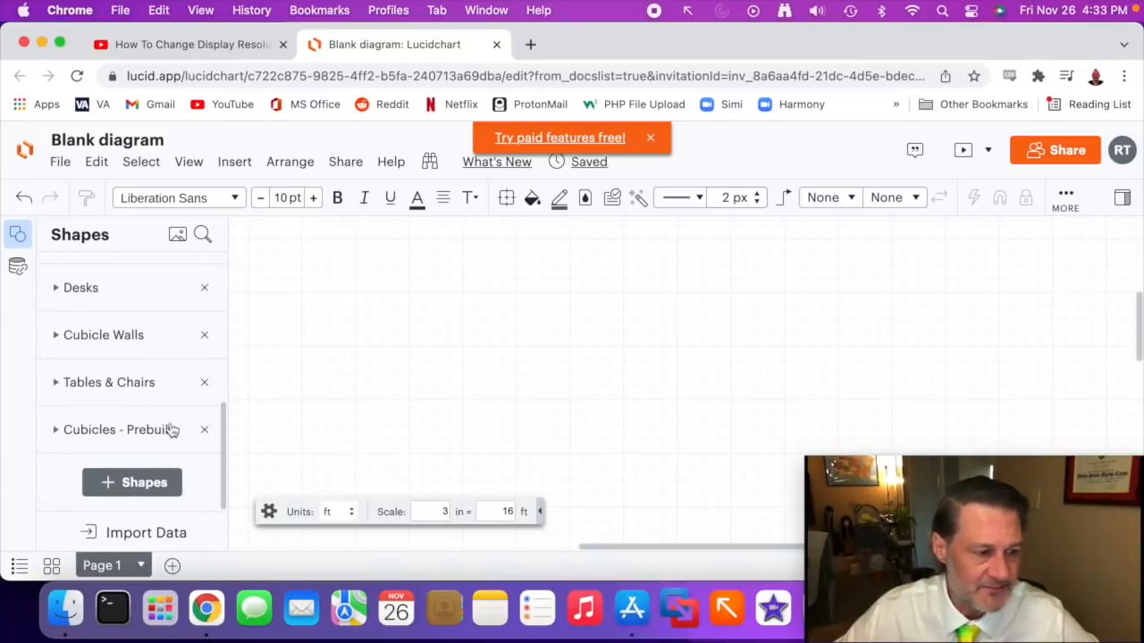
click(180, 471)
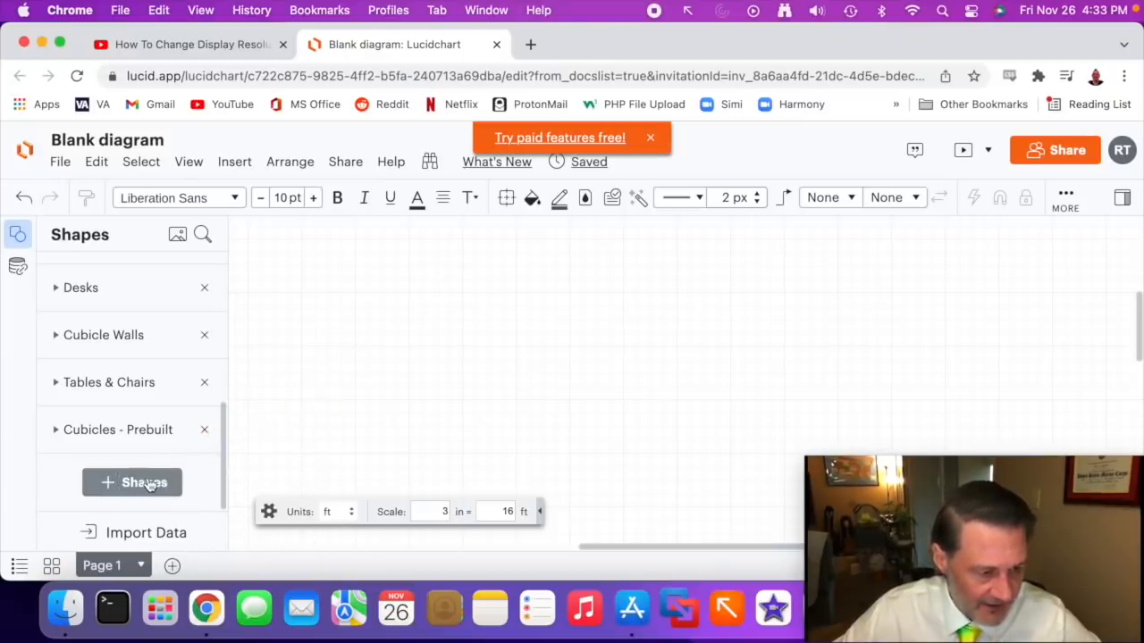
click(145, 483)
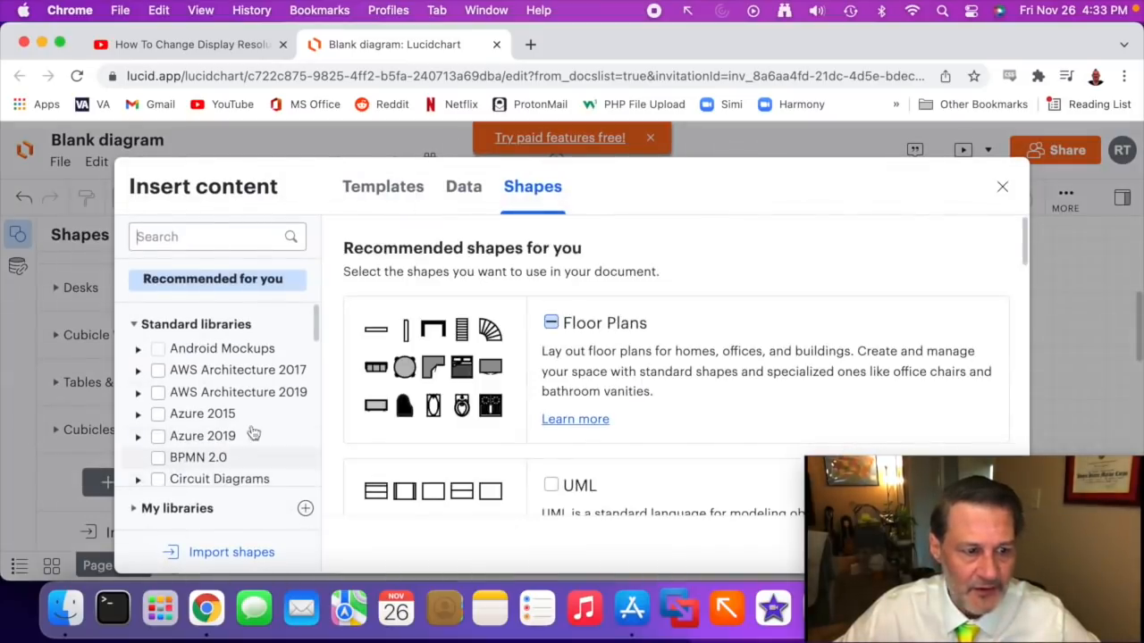
scroll(277, 365, down, 5)
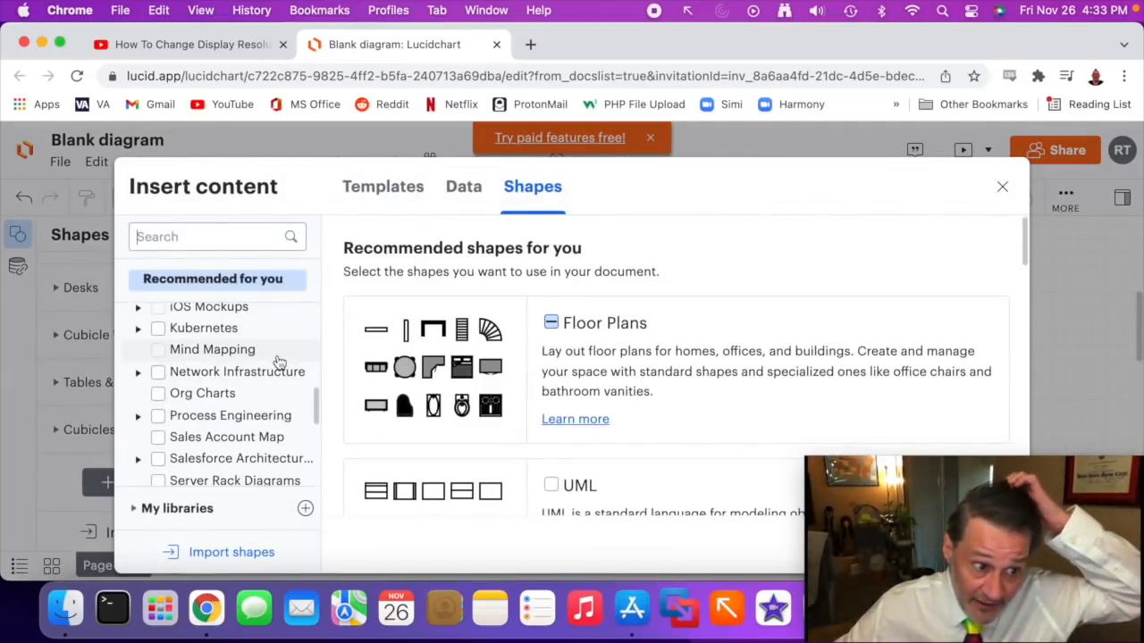
scroll(282, 357, up, 2)
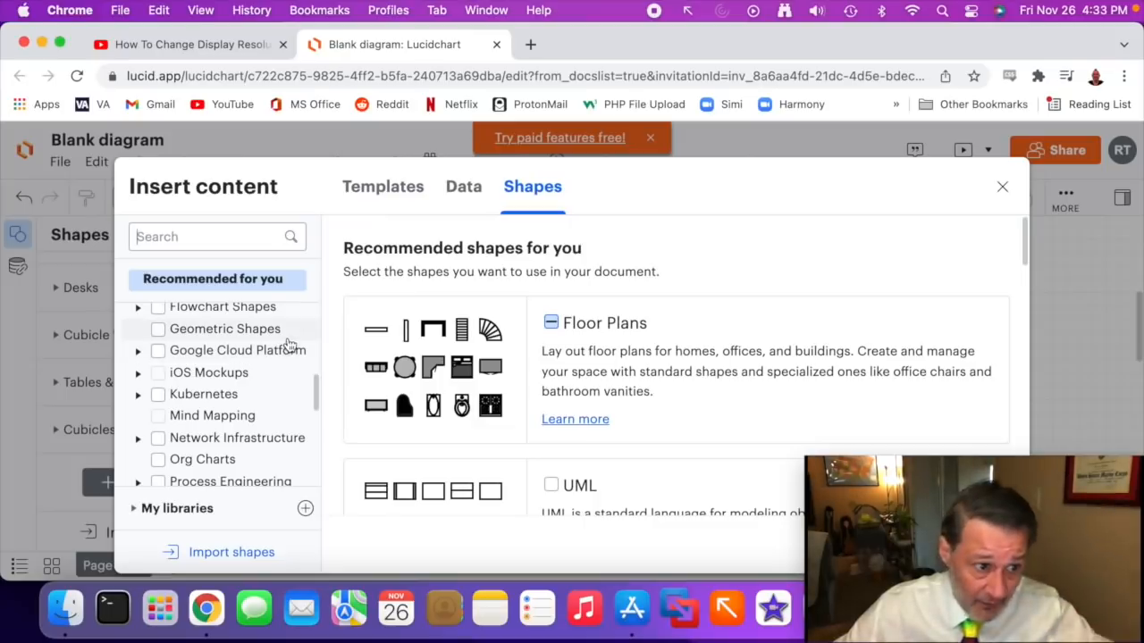
scroll(281, 338, up, 2)
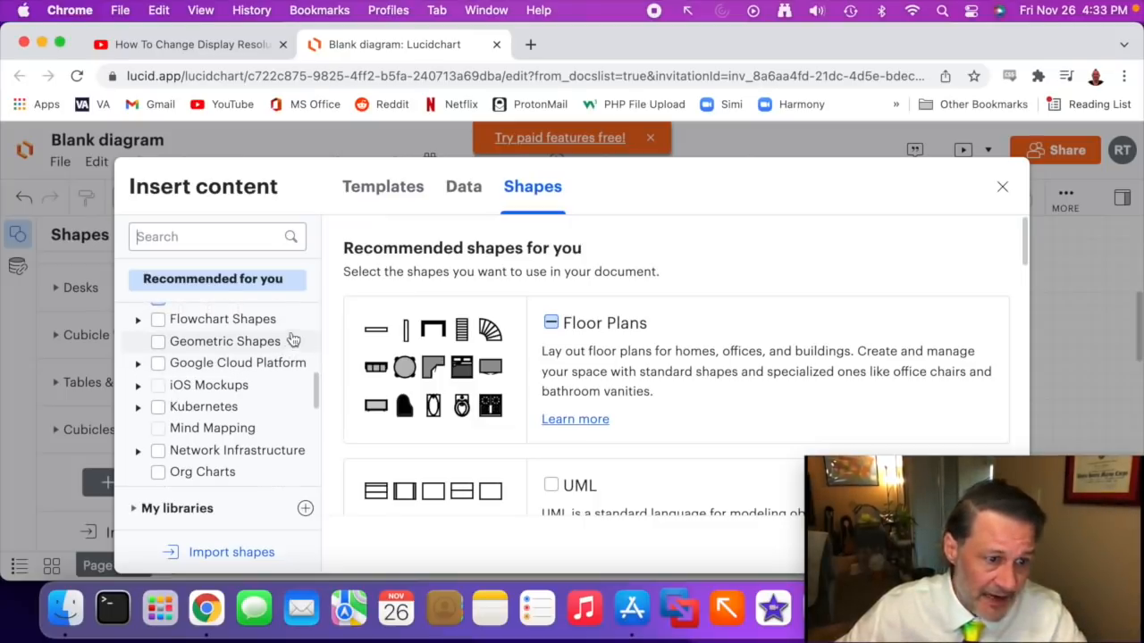
click(158, 321)
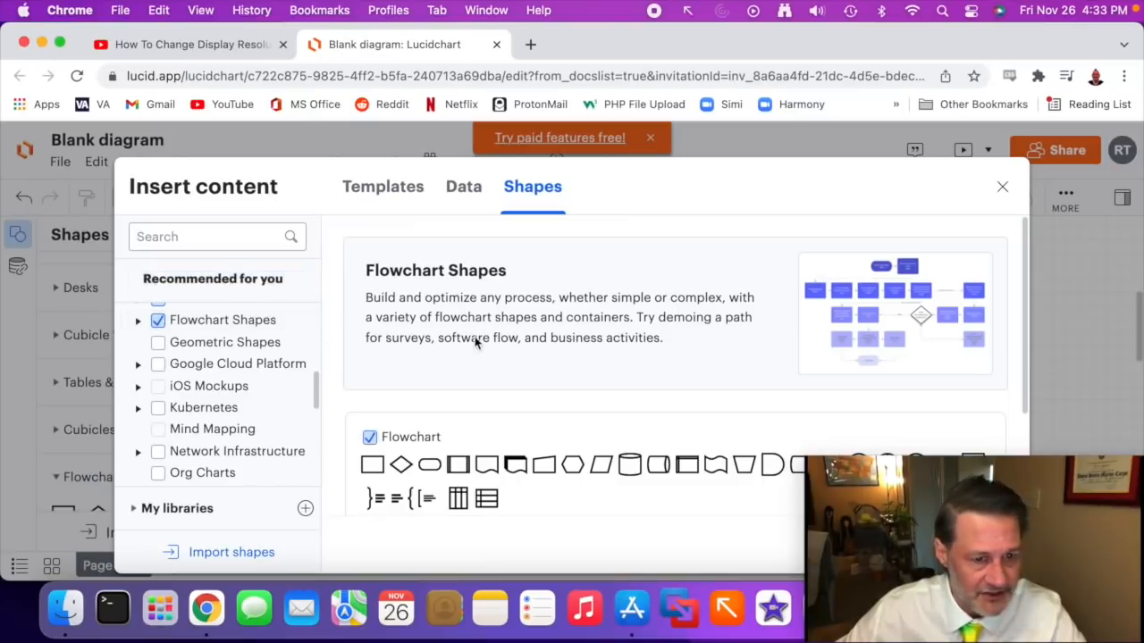
click(1001, 186)
- Place a Terminator shape on the canvas and a Decision shape centred directly below it
scroll(134, 402, down, 5)
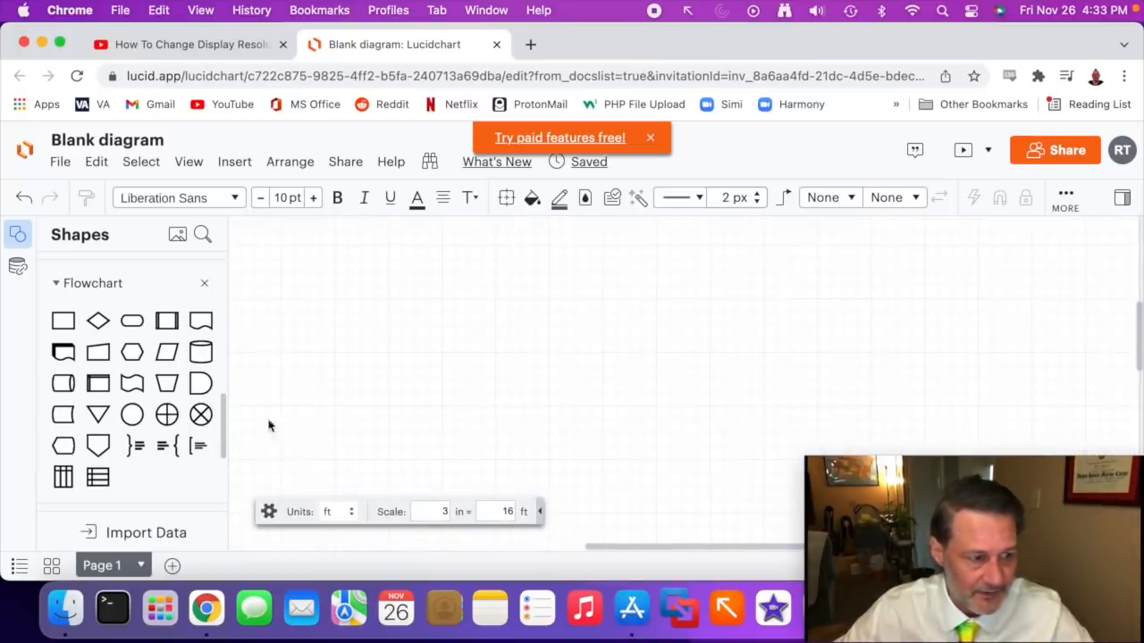
mouse_move(135, 327)
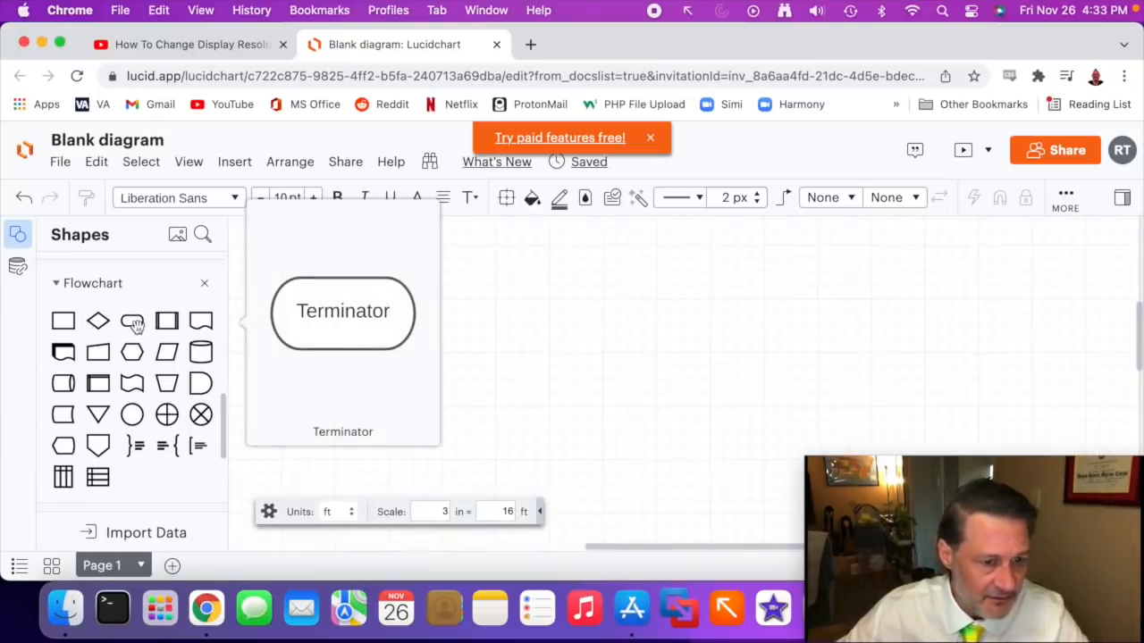
drag(135, 326, 441, 323)
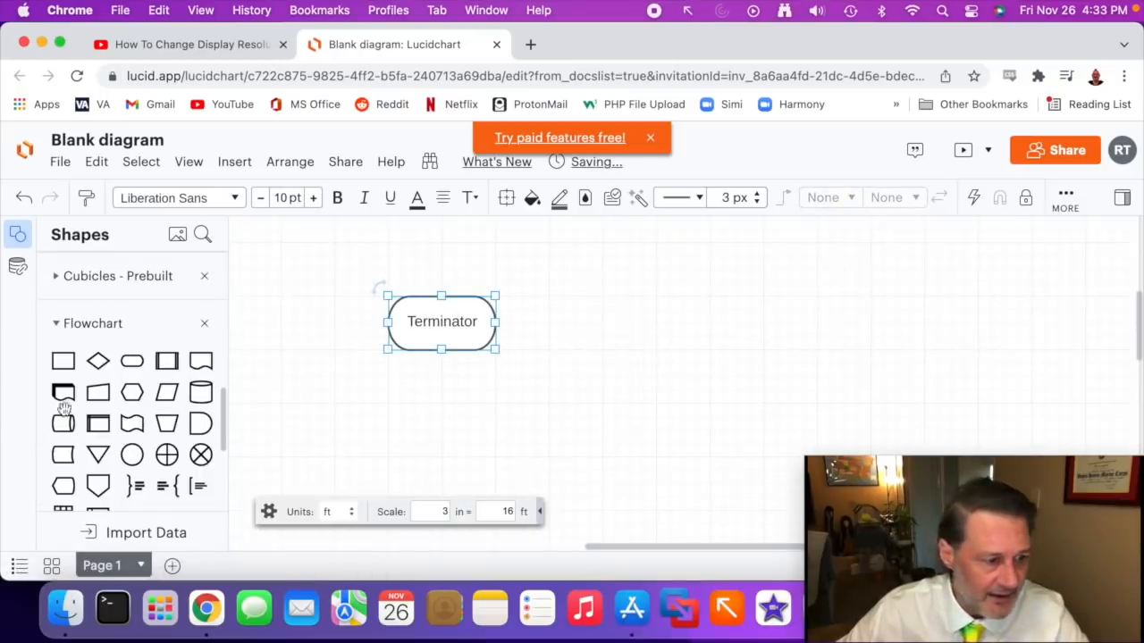
drag(99, 361, 439, 417)
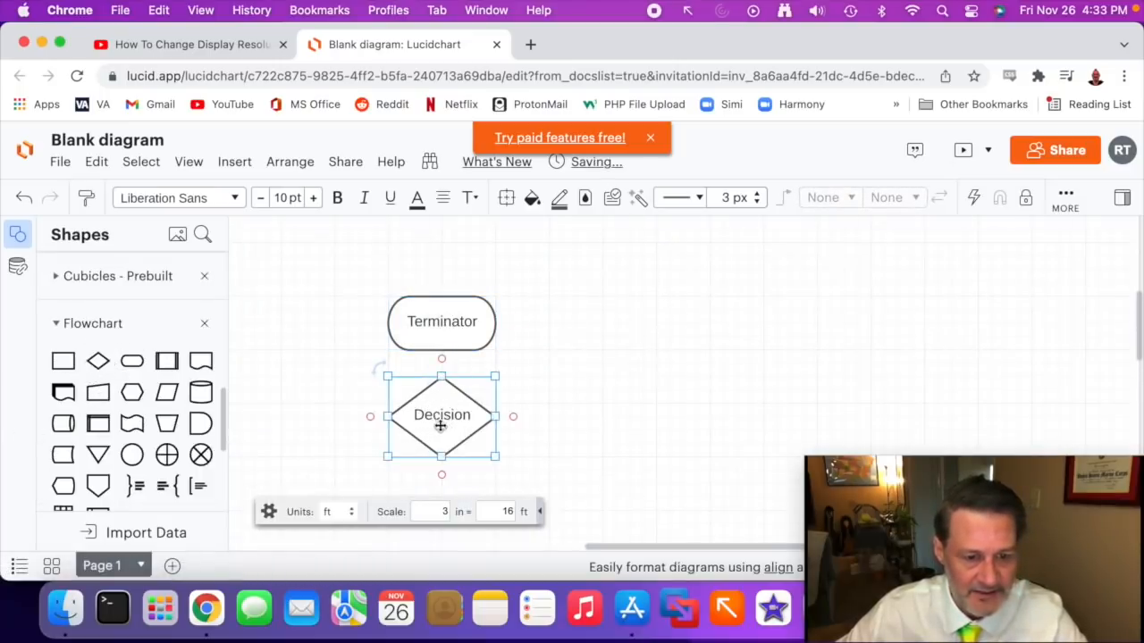
- Change the Decision shape's text to YES OR NO and make the diamond slightly narrower
right_click(437, 420)
click(439, 416)
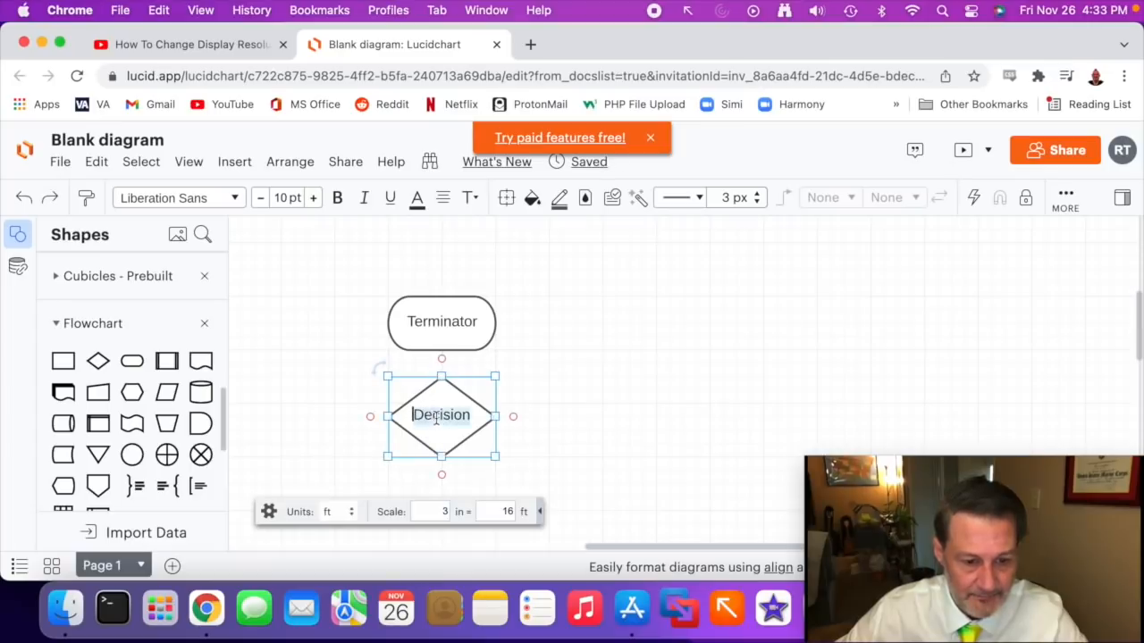
double_click(441, 413)
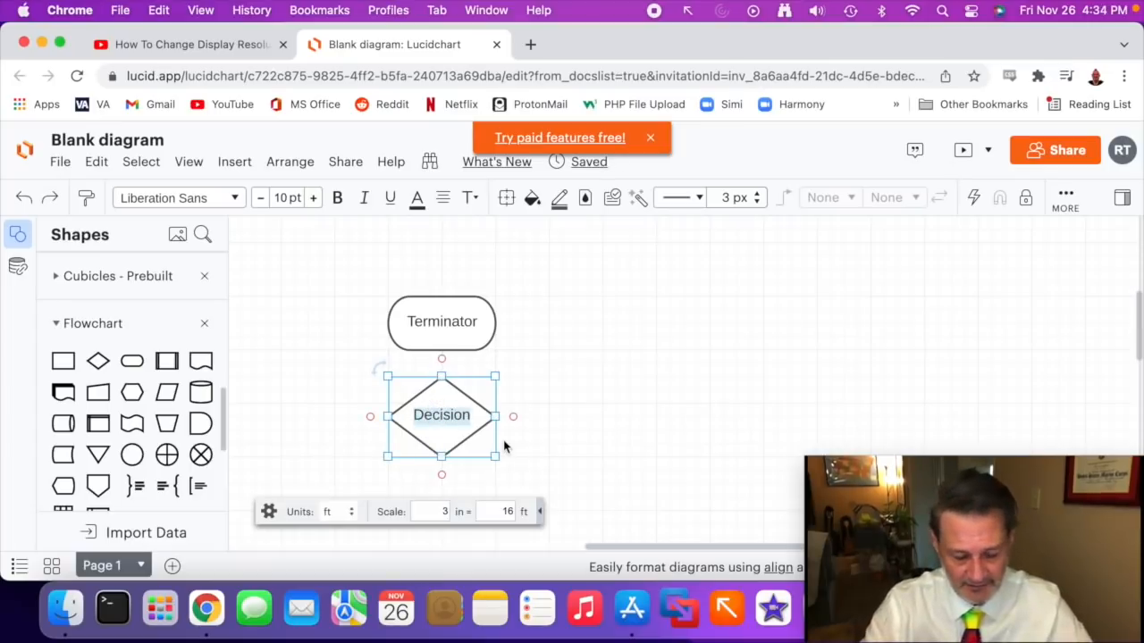
text(YES)
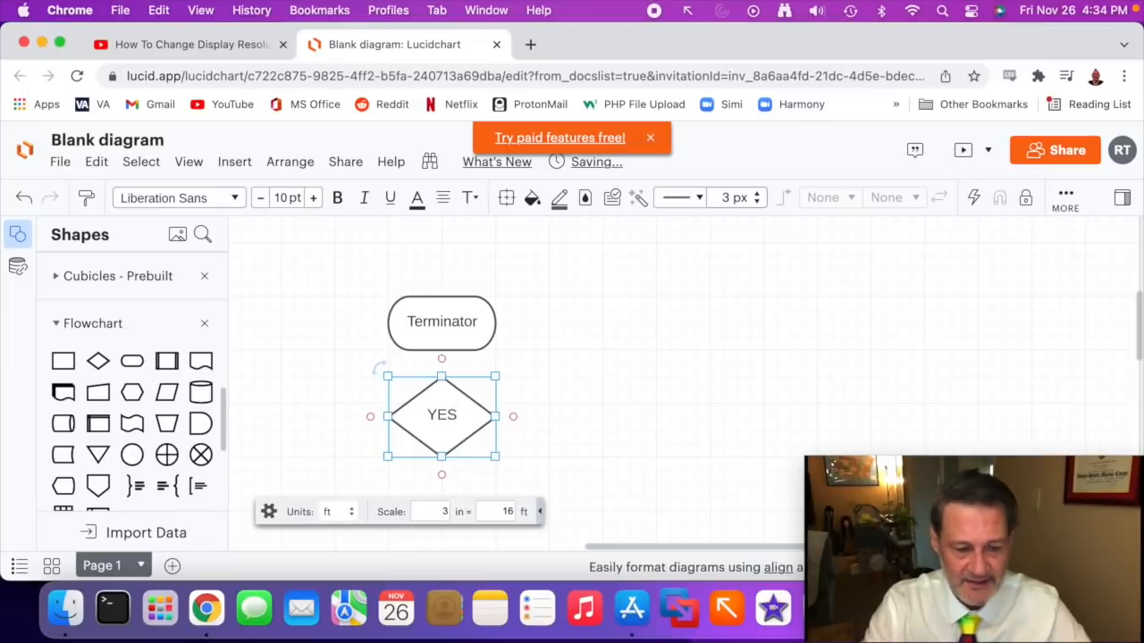
text( OR NO)
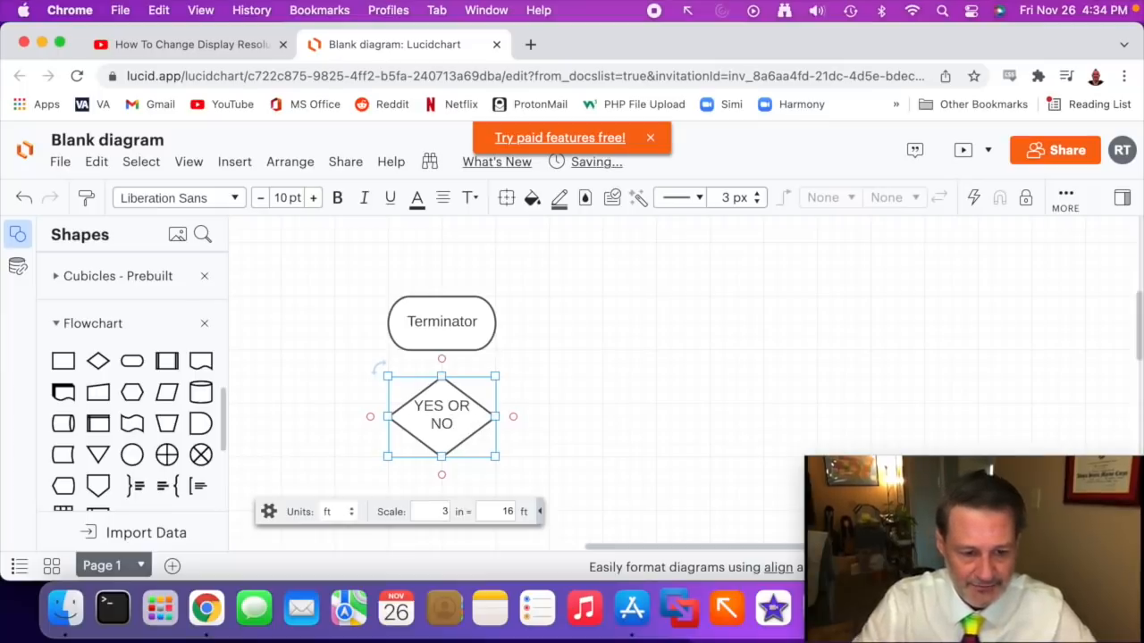
key(Escape)
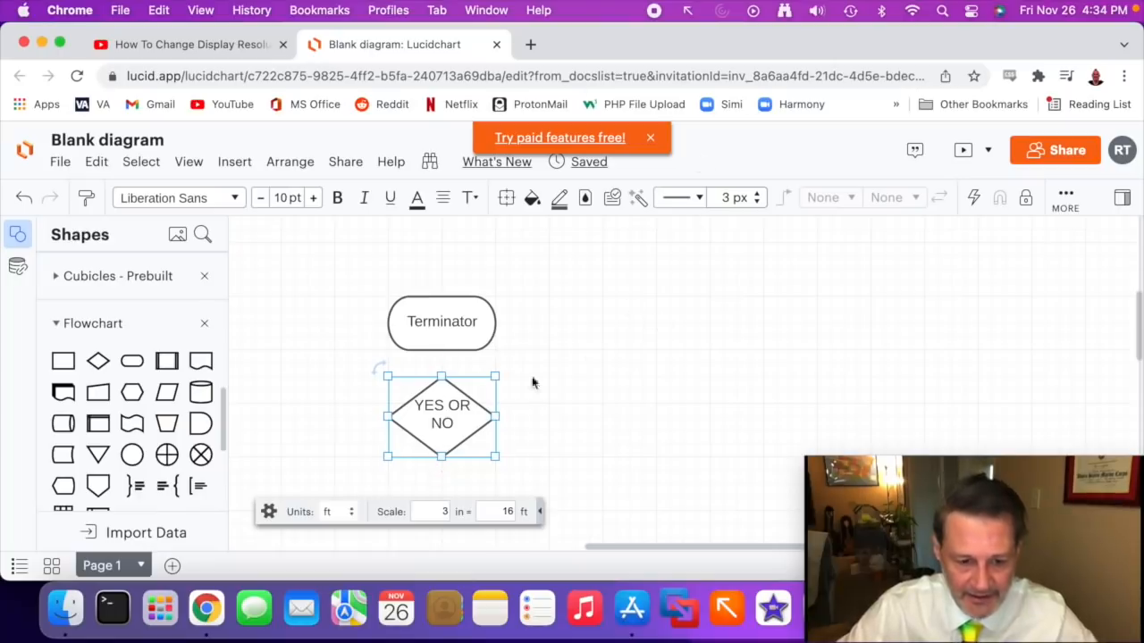
mouse_move(491, 419)
mouse_down()
mouse_move(541, 417)
mouse_move(439, 417)
mouse_move(620, 423)
mouse_move(401, 434)
mouse_move(756, 446)
mouse_move(488, 459)
mouse_move(439, 500)
mouse_move(462, 298)
mouse_move(441, 309)
mouse_up()
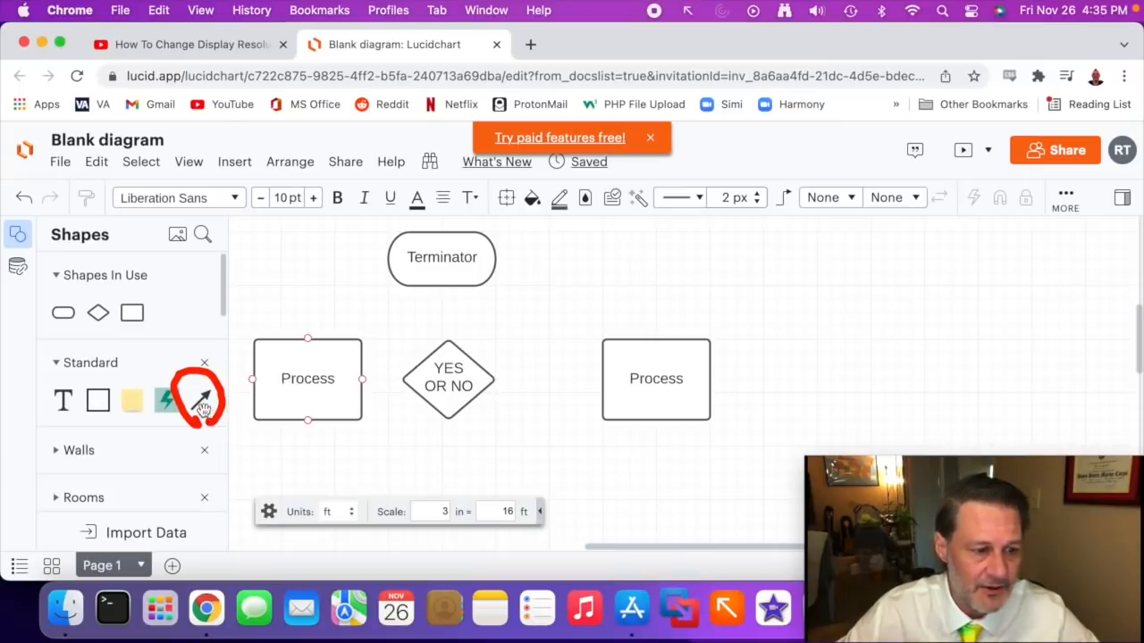
- Connect the bottom of the Terminator to the top of the YES OR NO diamond with a line, aligning the diamond so the line runs straight
drag(202, 407, 652, 303)
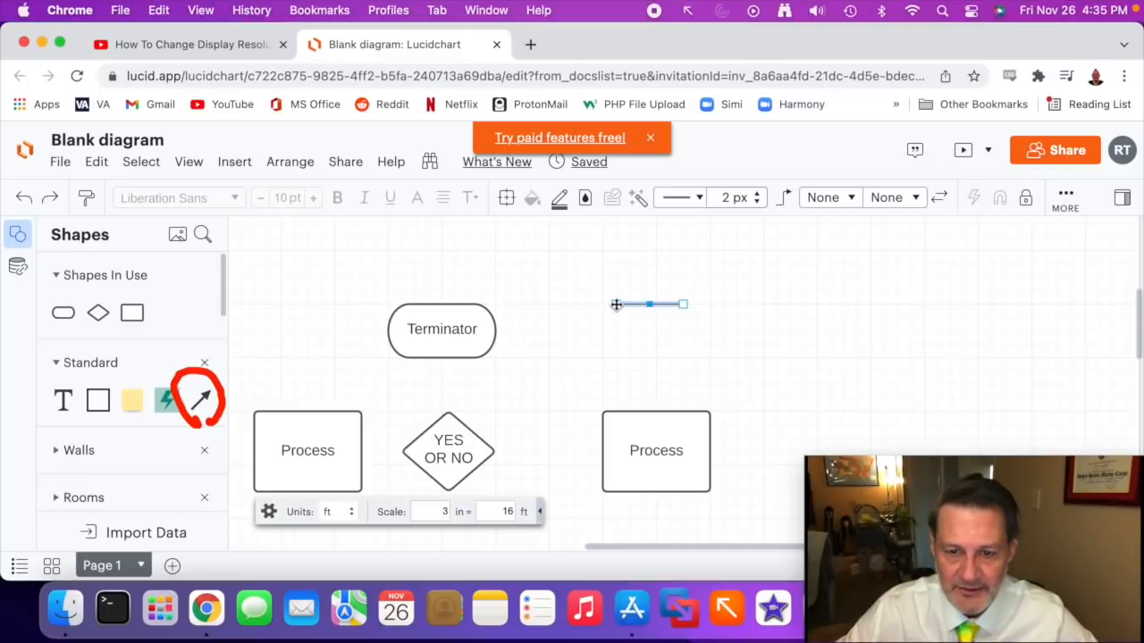
drag(615, 304, 442, 363)
drag(684, 307, 457, 402)
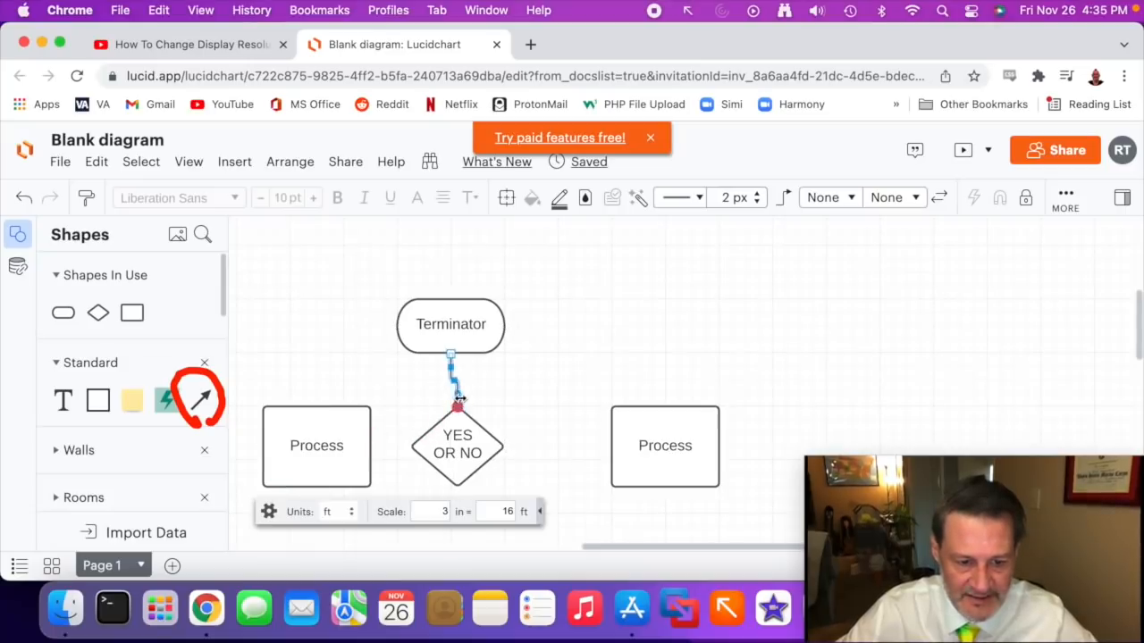
mouse_move(471, 445)
mouse_down()
mouse_move(643, 337)
mouse_move(270, 329)
mouse_move(532, 429)
mouse_move(457, 427)
mouse_up()
click(655, 252)
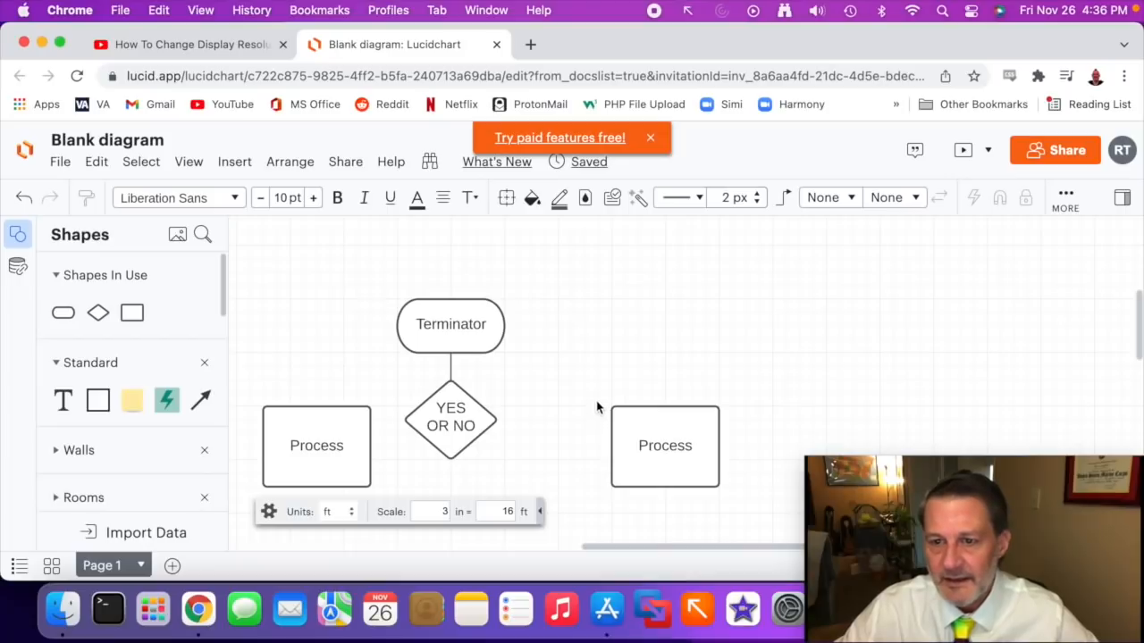
- Set the starting endpoint style for new lines to a solid filled arrowhead, leaving the other endpoint as None
click(835, 199)
click(830, 197)
click(833, 197)
click(842, 171)
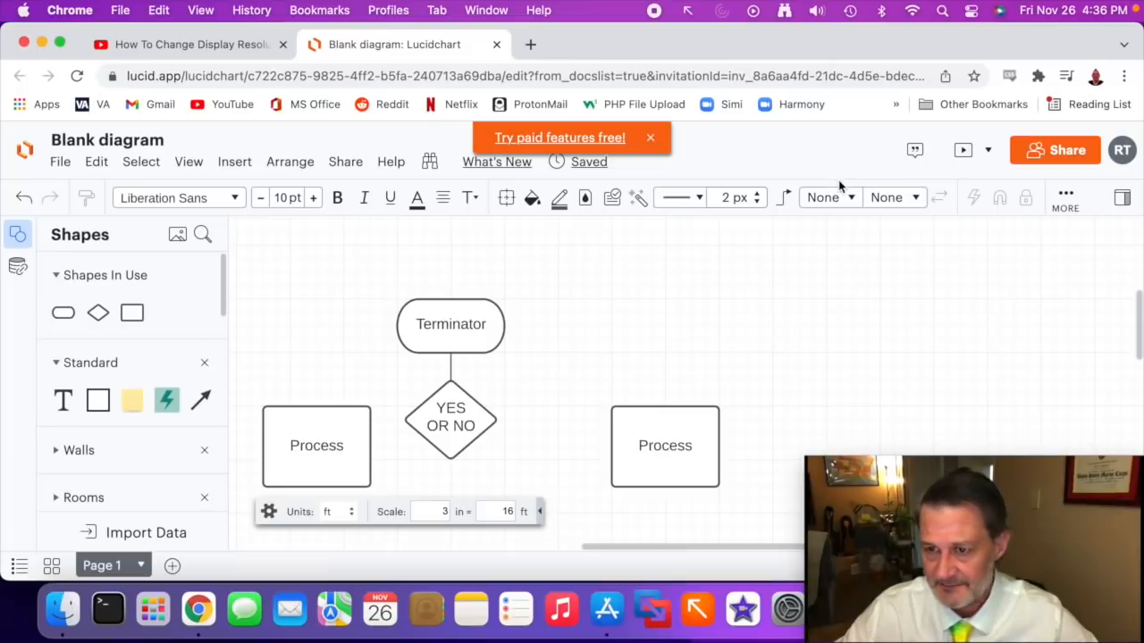
mouse_move(807, 181)
mouse_down()
mouse_move(828, 238)
mouse_move(853, 197)
mouse_up()
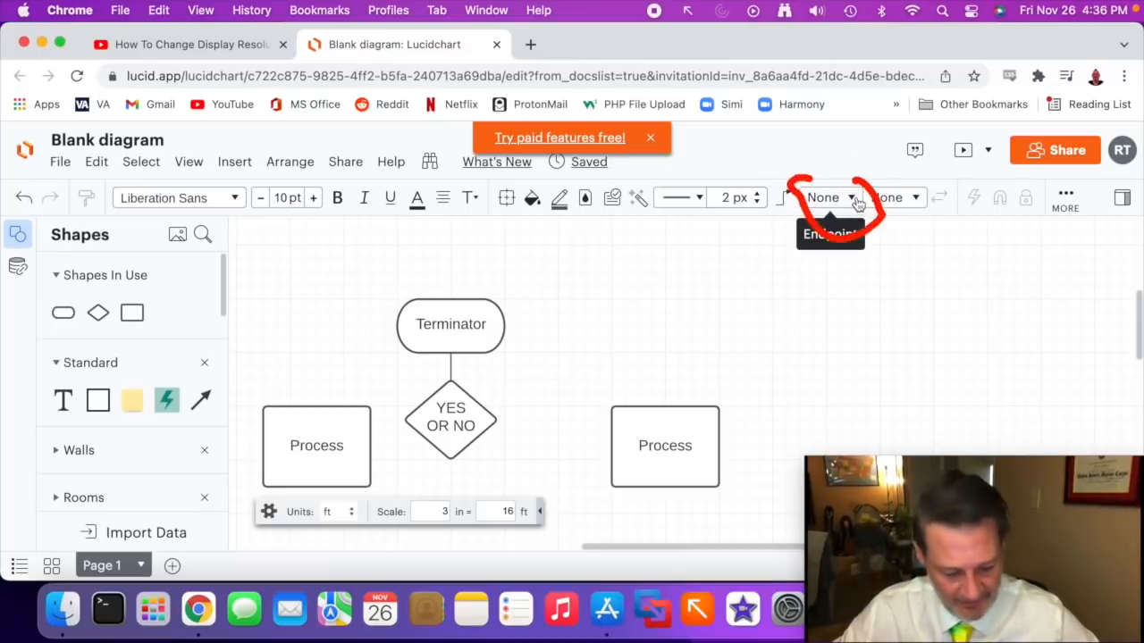
click(847, 198)
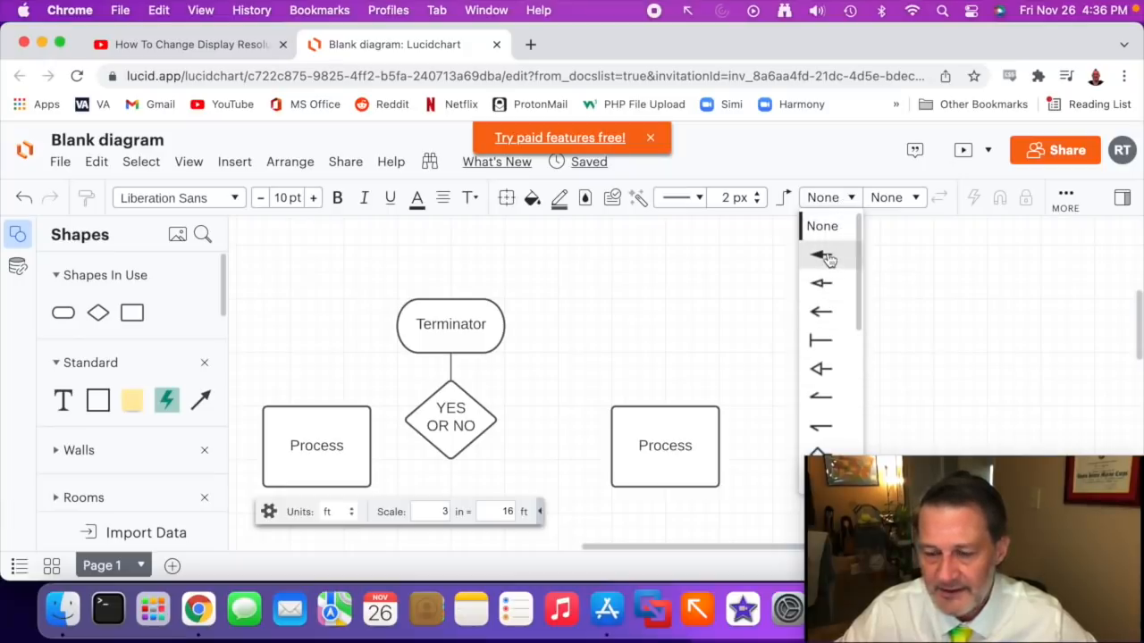
click(824, 257)
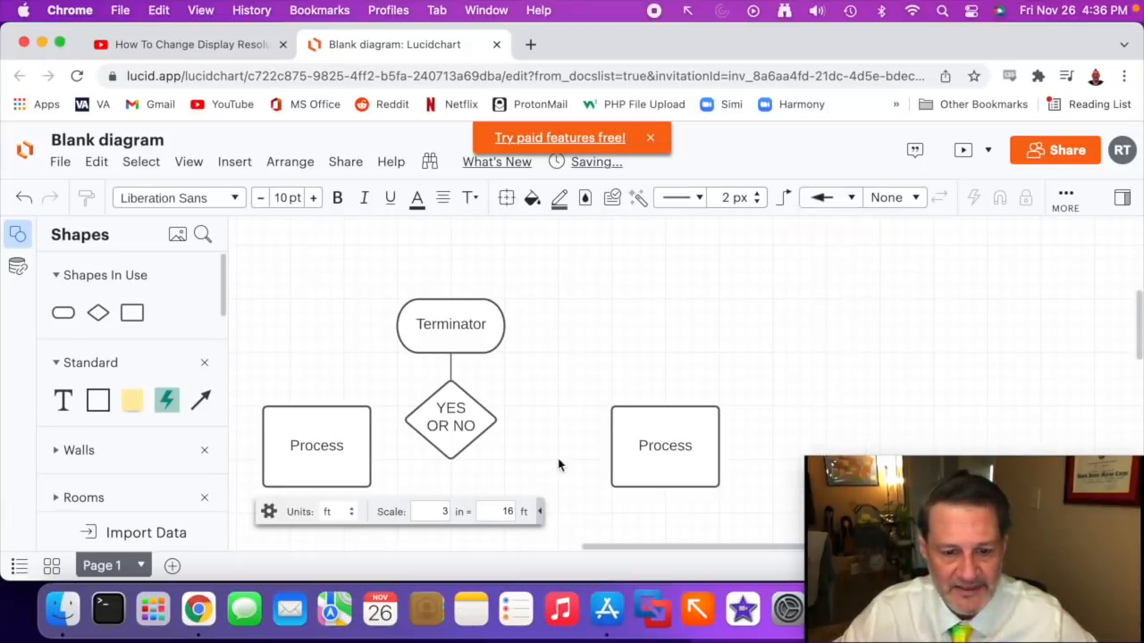
- Try a connector drawn from the YES OR NO diamond to the Process box on its right, and delete it
drag(499, 419, 611, 447)
right_click(611, 447)
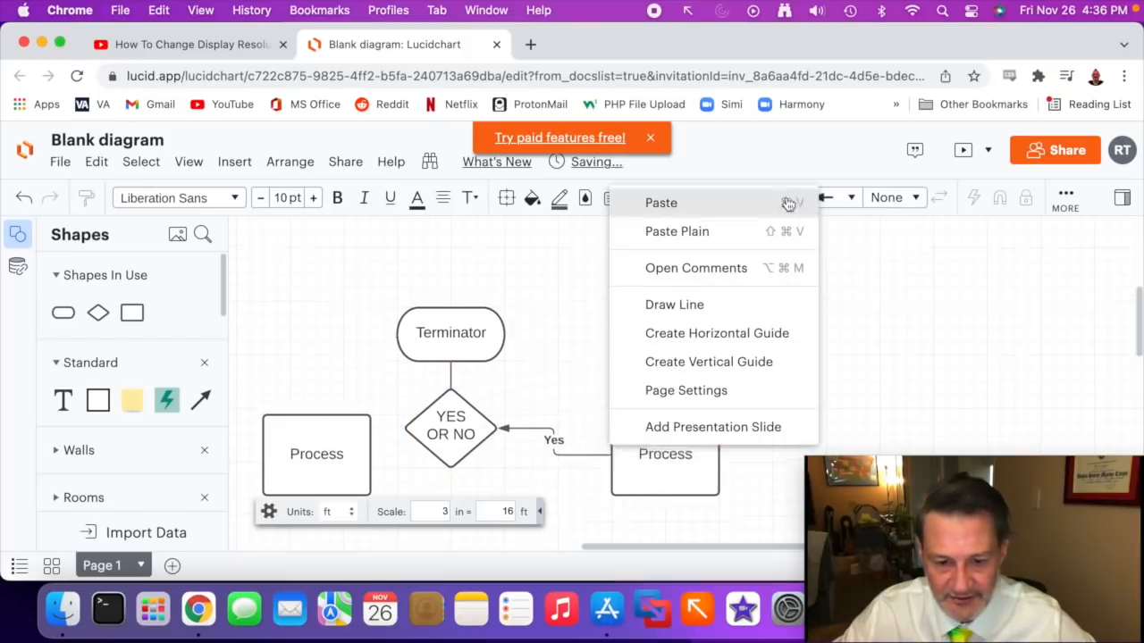
scroll(598, 436, up, 2)
click(598, 436)
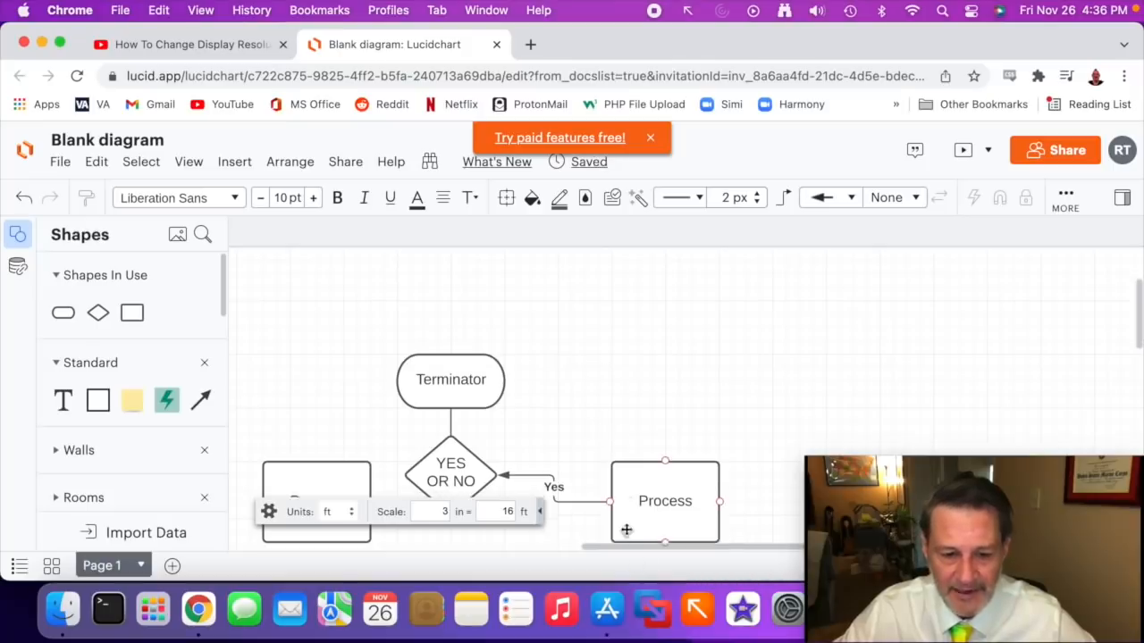
scroll(623, 517, down, 5)
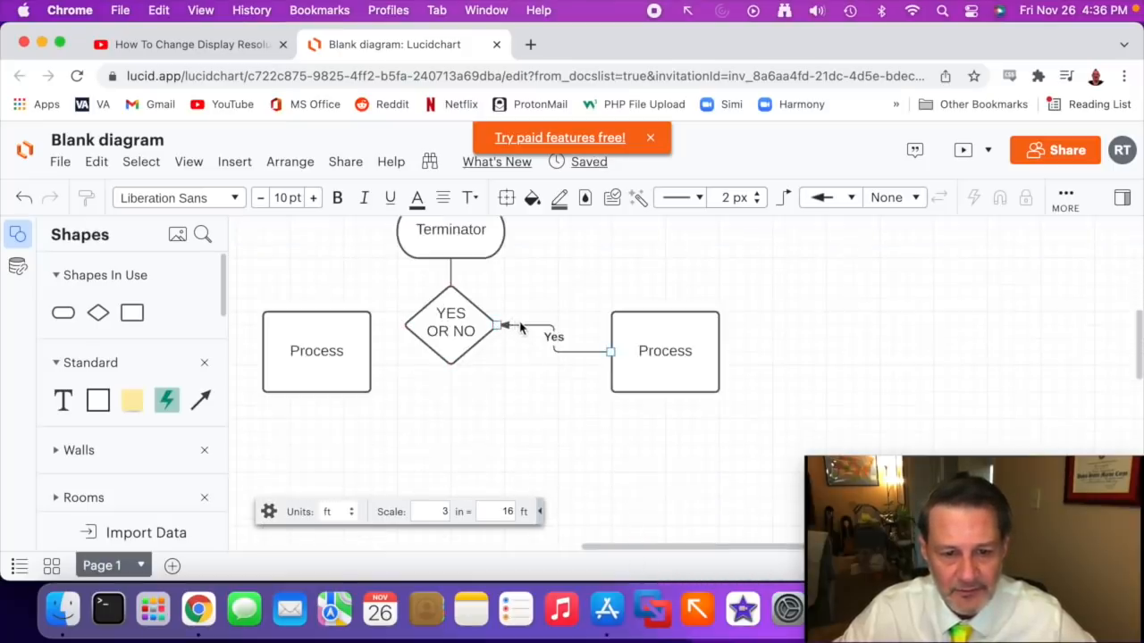
key(Delete)
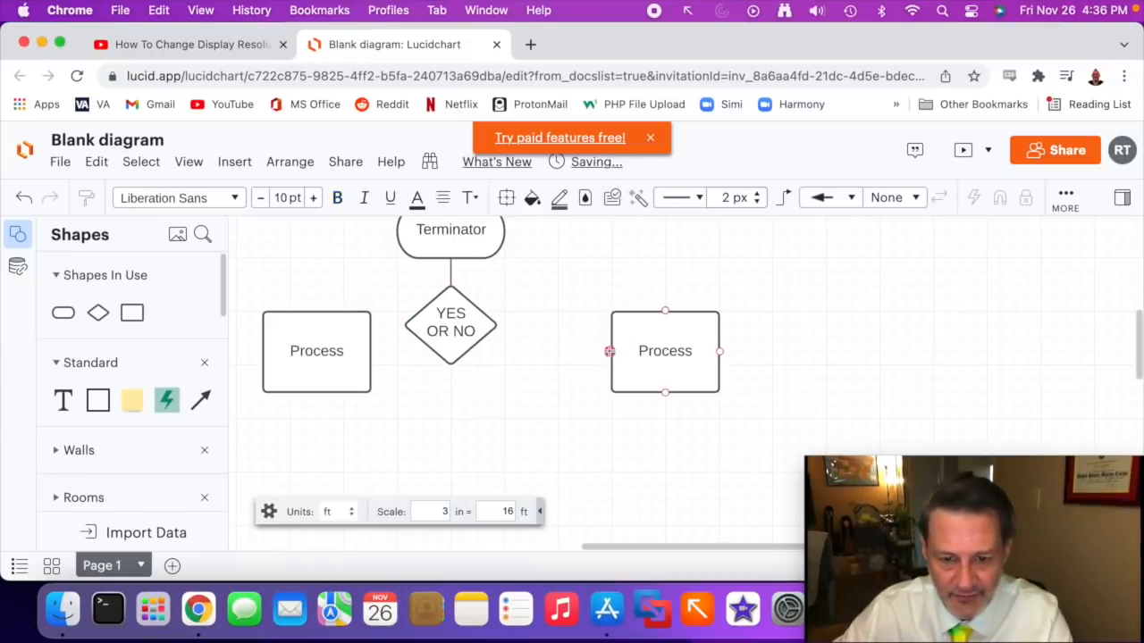
- Draw a connector from the right-hand Process box's left side to the YES OR NO diamond's right corner, so the arrow points at Process
drag(609, 351, 497, 325)
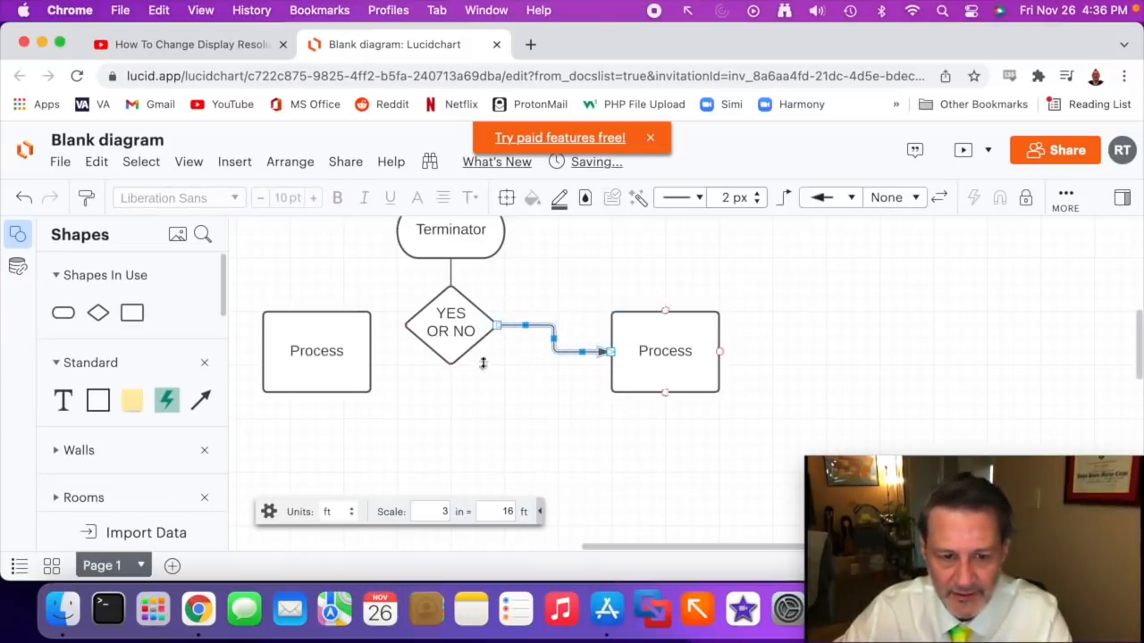